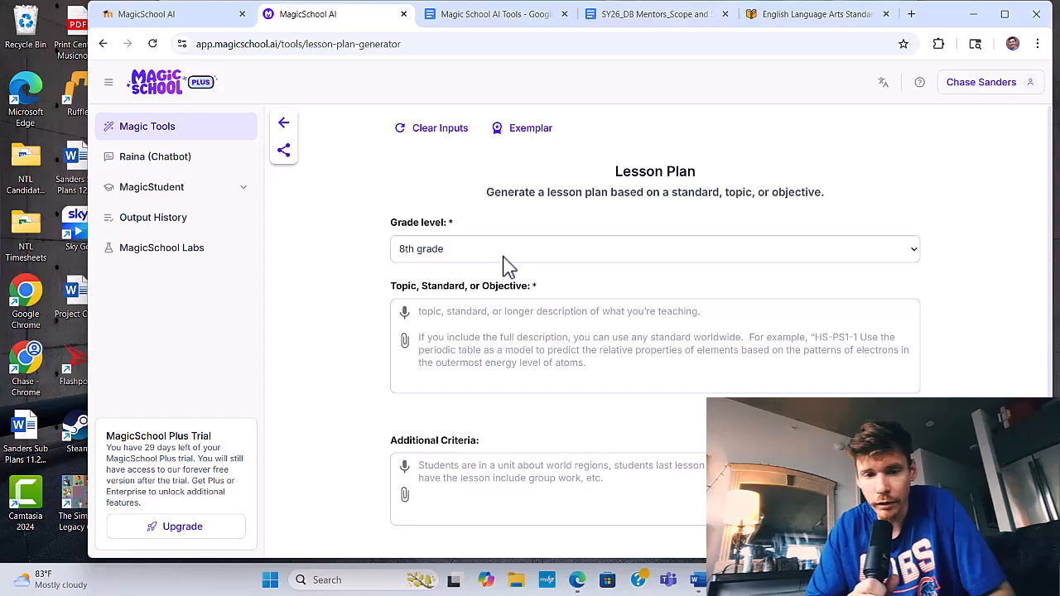
- Fill the lesson plan's topic field with the copied CCSS.ELA-LITERACY.RL.8.2 standard text, checking it on the standards page
{"action": "left_click", "coordinate": [533, 309]}
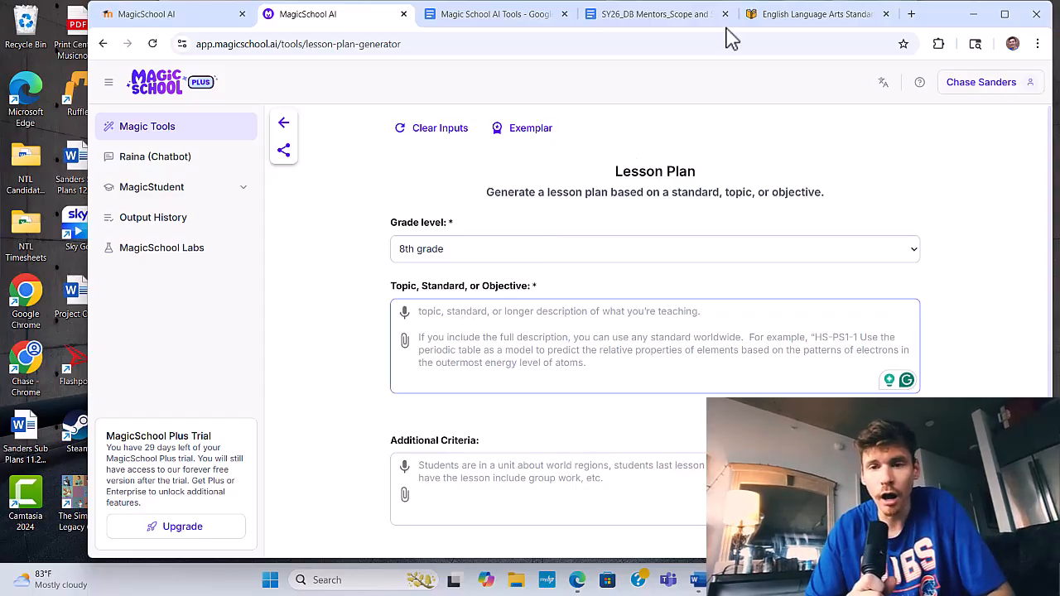
{"action": "left_click", "coordinate": [817, 16]}
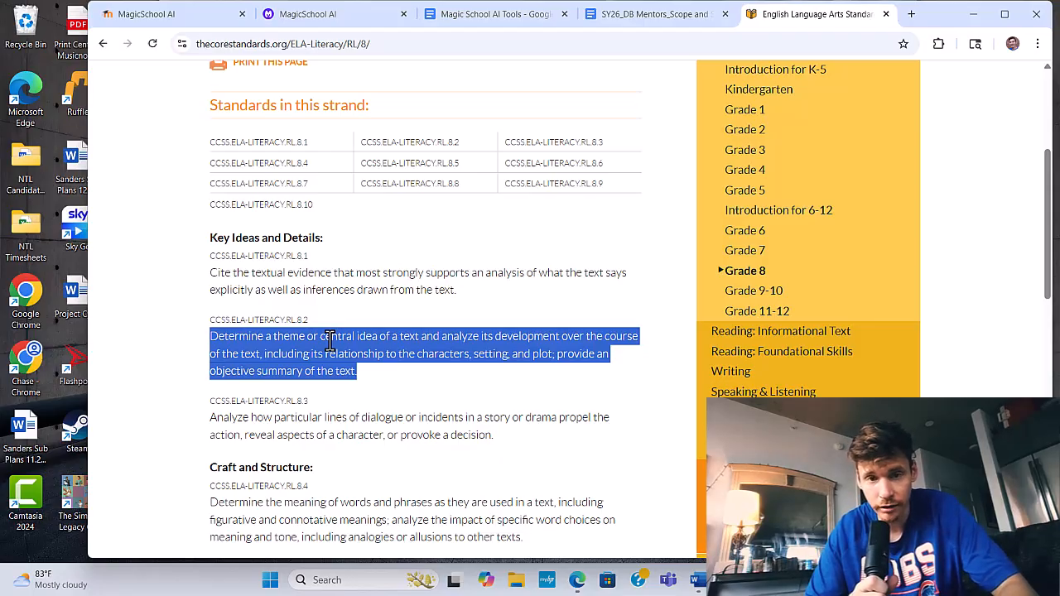
{"action": "left_click", "coordinate": [308, 17]}
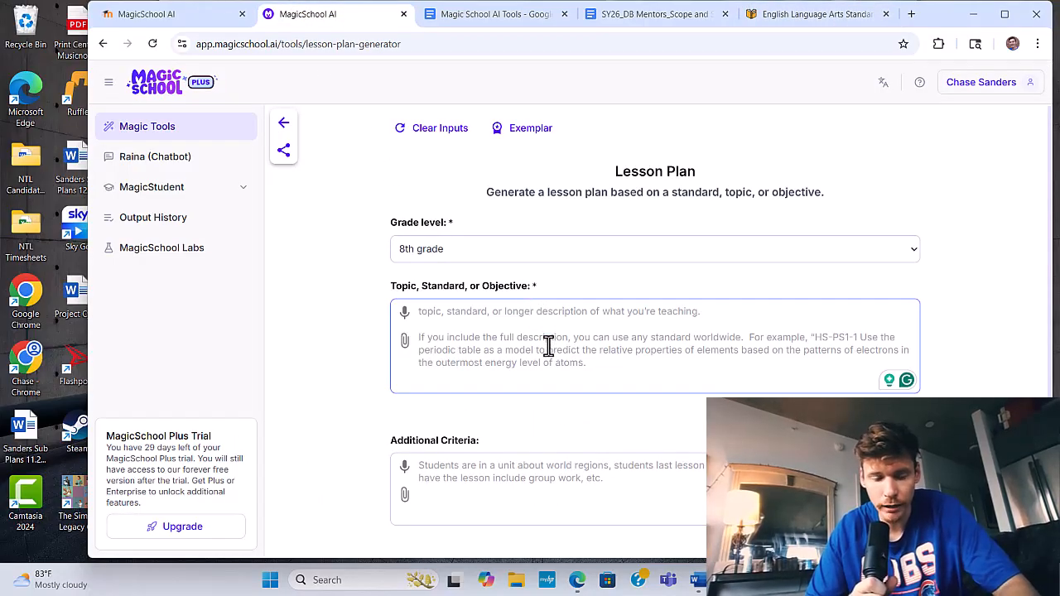
{"action": "type", "text": "Determine a theme or central idea of a text and analyze its development over the course of the text, including its relationship to the characters, setting, and plot; provide an objective summary of the text."}
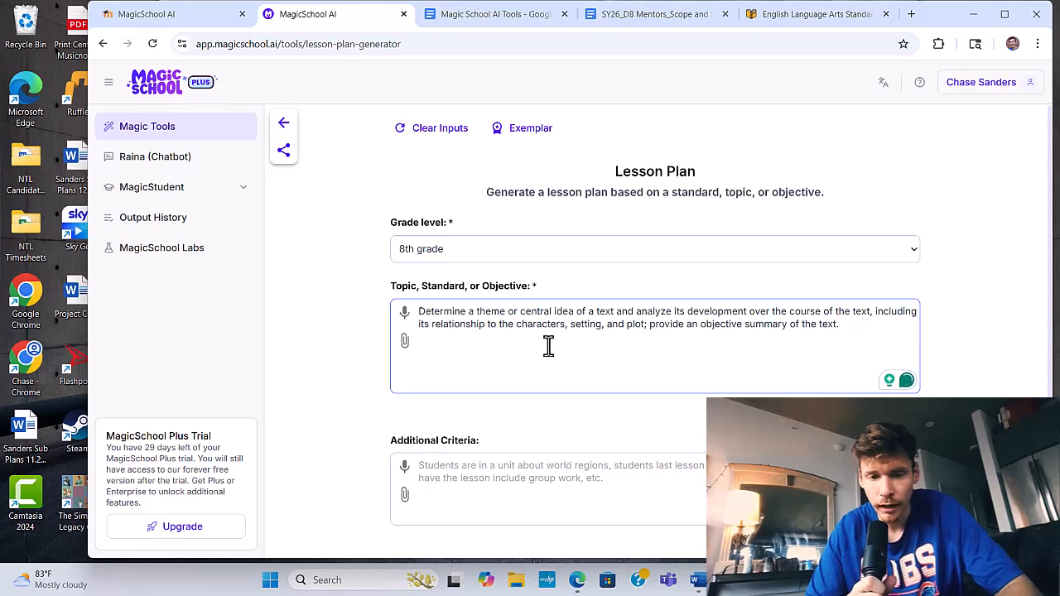
- Generate the 8th grade lesson plan aligned to CCSS, leaving the additional criteria empty
{"action": "scroll", "coordinate": [681, 378], "scroll_direction": "down", "scroll_amount": 2}
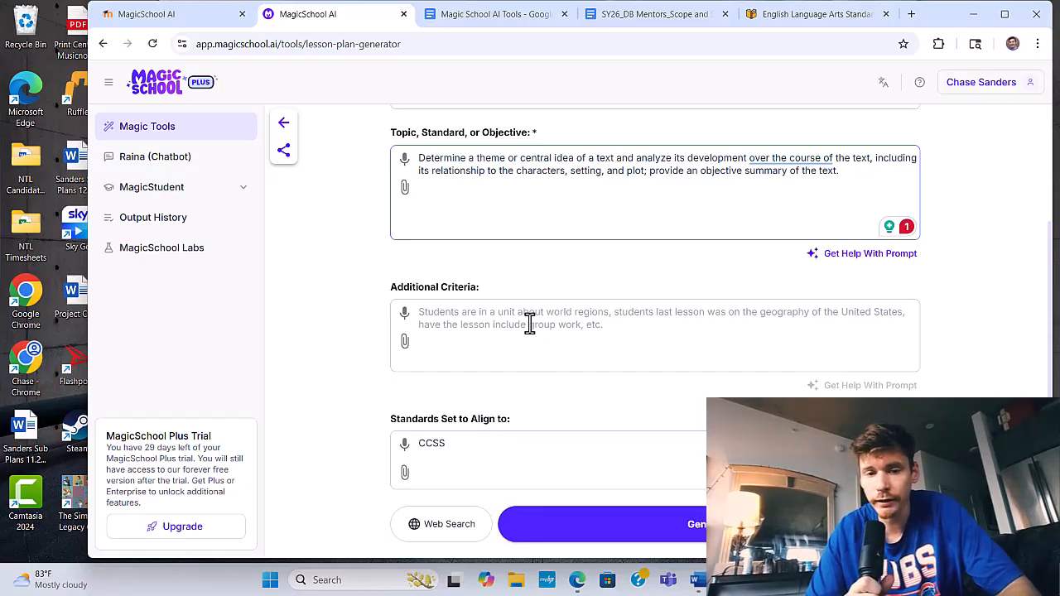
{"action": "scroll", "coordinate": [525, 356], "scroll_direction": "up", "scroll_amount": 1}
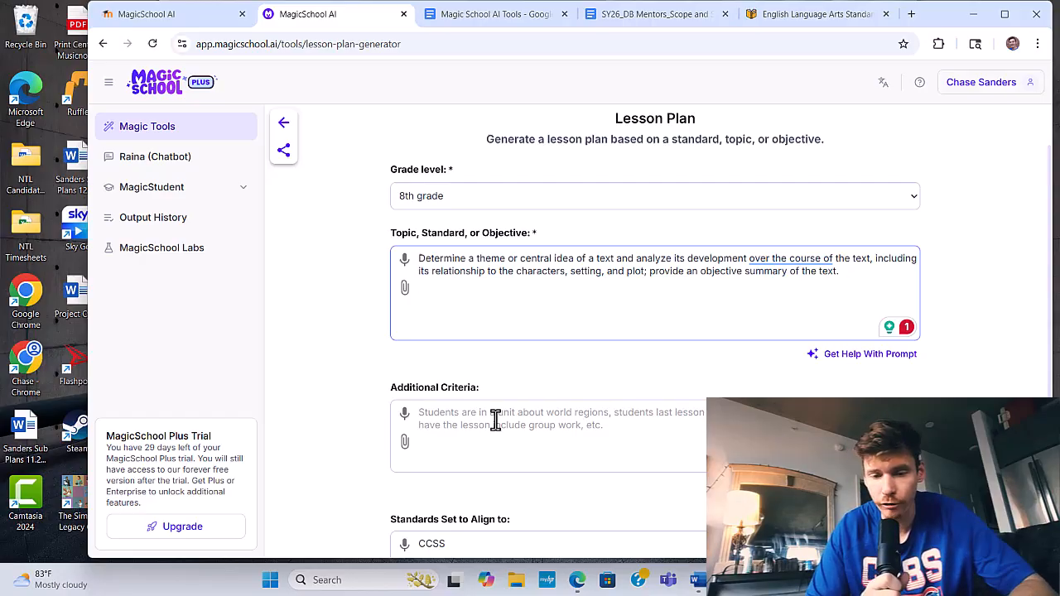
{"action": "scroll", "coordinate": [496, 420], "scroll_direction": "down", "scroll_amount": 1}
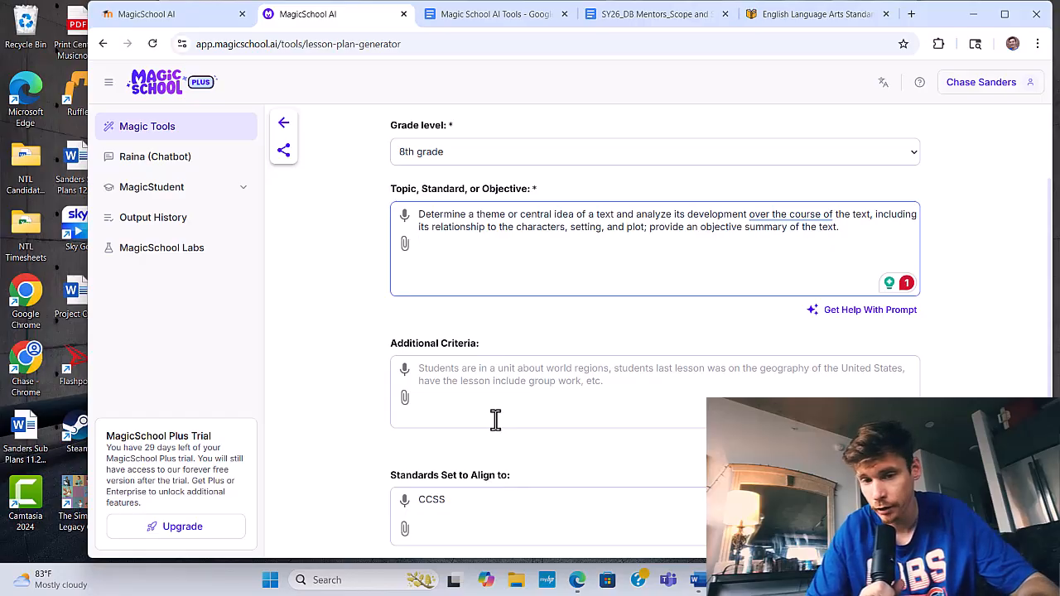
{"action": "scroll", "coordinate": [495, 419], "scroll_direction": "down", "scroll_amount": 1}
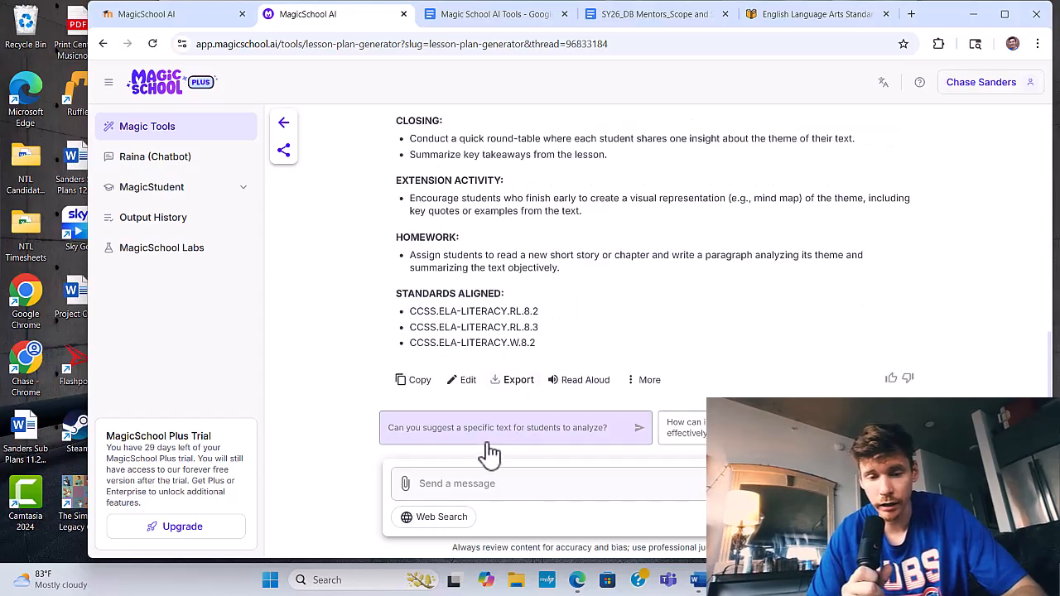
- Insert the Differentiate custom prompt into the follow-up message for the generated lesson plan
{"action": "left_click", "coordinate": [888, 485]}
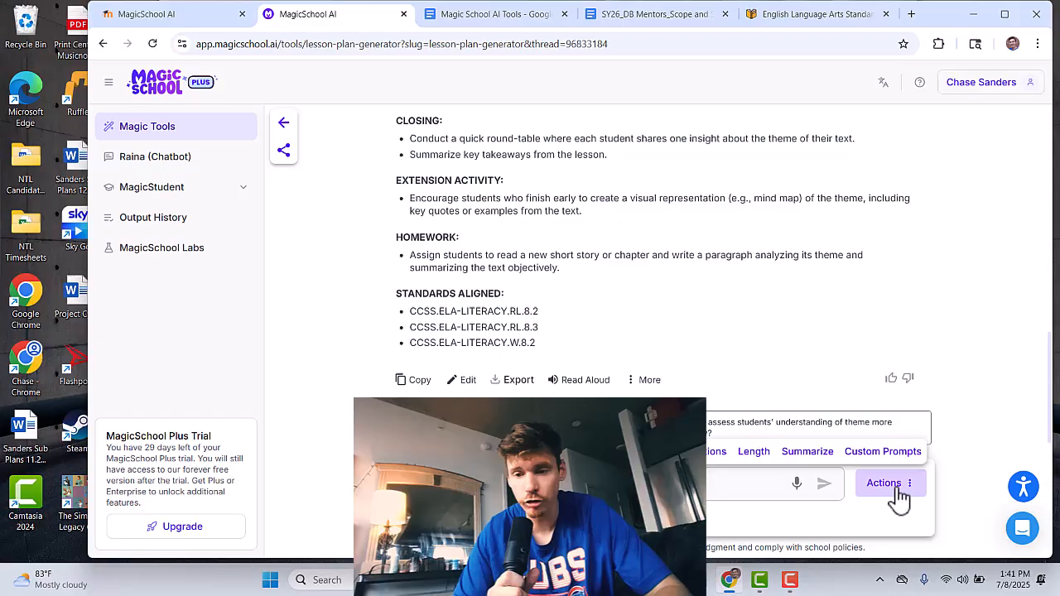
{"action": "left_click", "coordinate": [862, 458]}
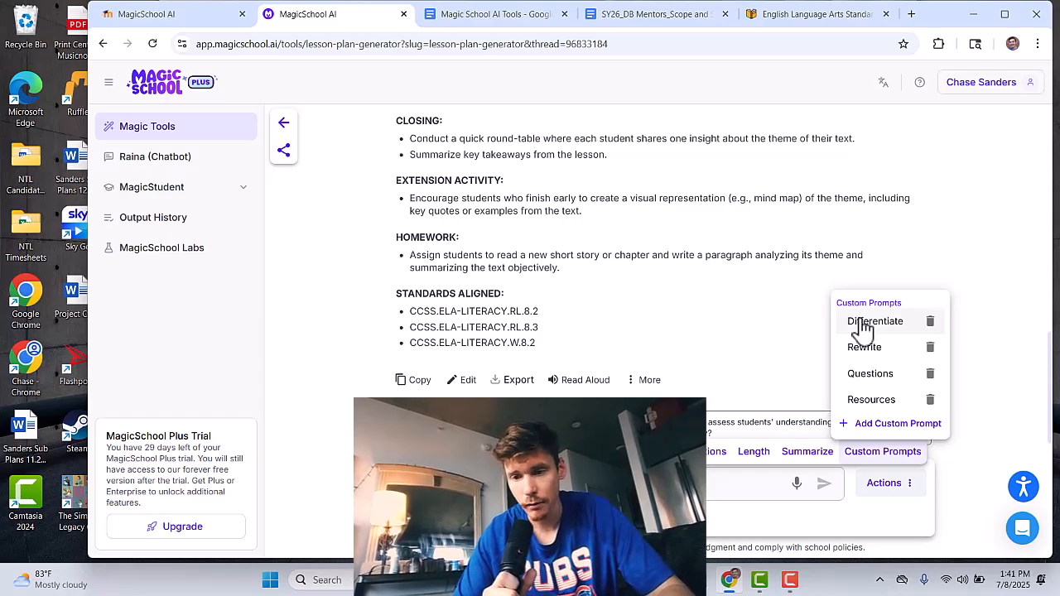
{"action": "left_click", "coordinate": [862, 326]}
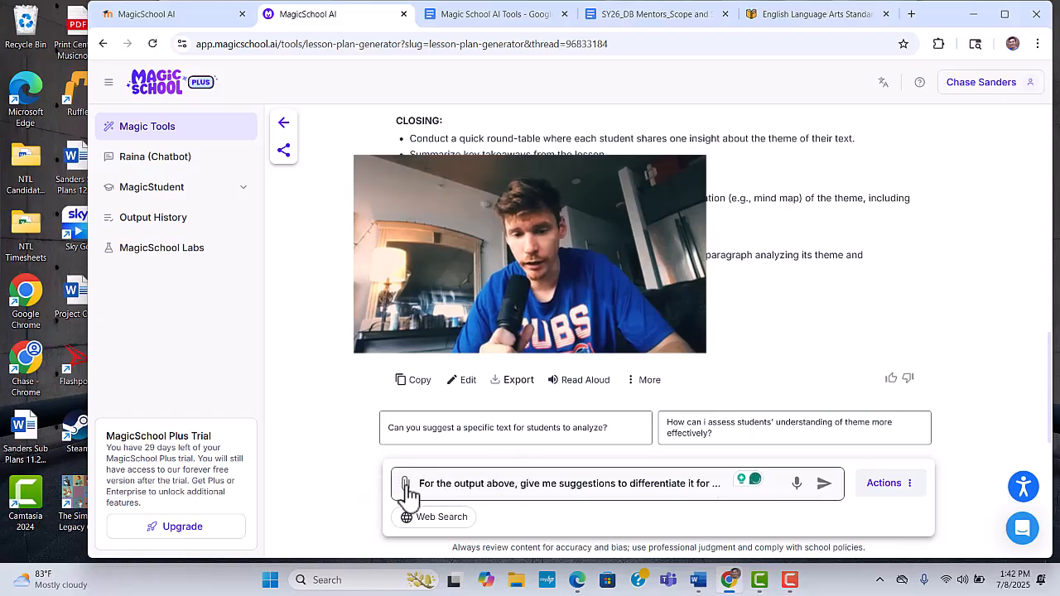
- Complete the differentiation prompt's ending with "students who read up to 4 years below grade level"
{"action": "left_click", "coordinate": [720, 487]}
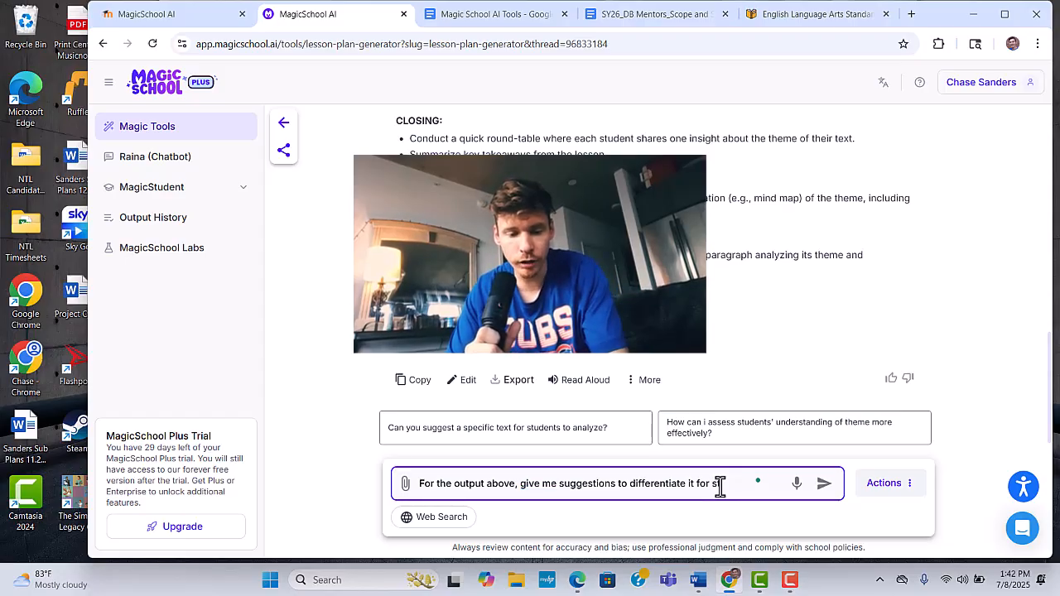
{"action": "type", "text": "y"}
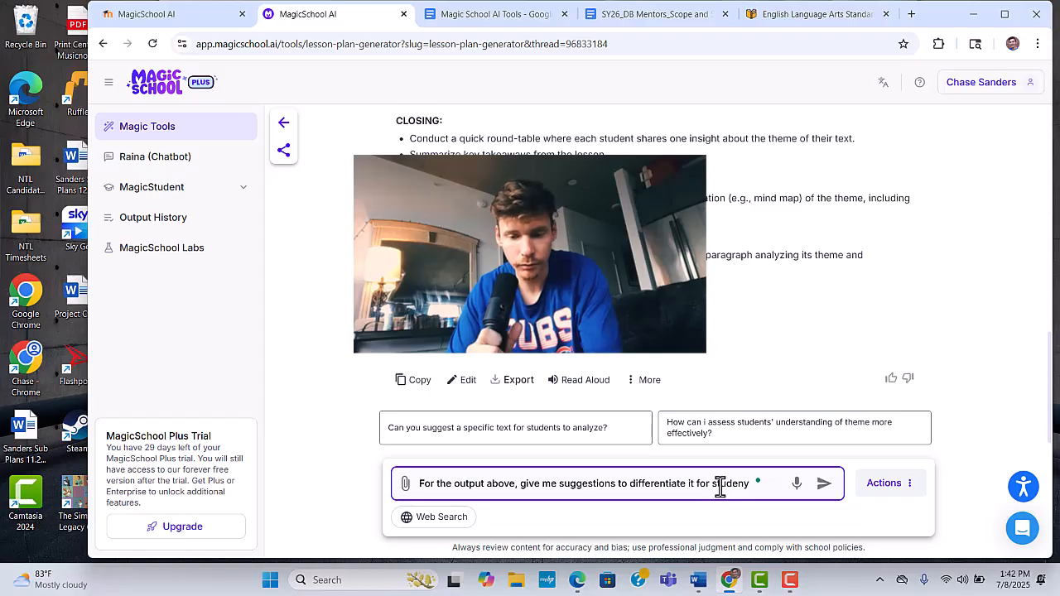
{"action": "key", "text": "BackSpace"}
{"action": "type", "text": "ts "}
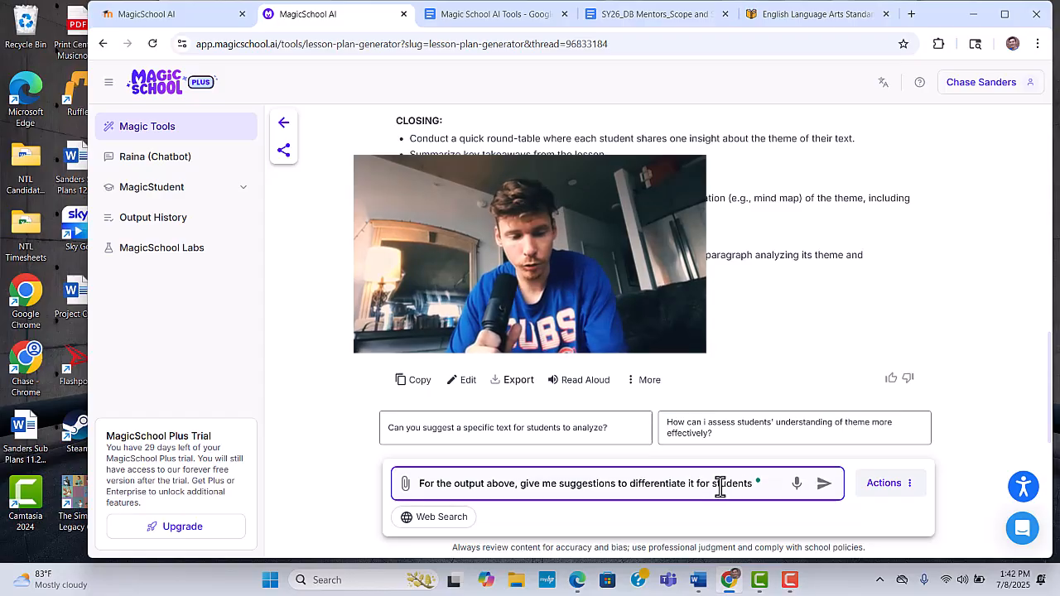
{"action": "type", "text": "who"}
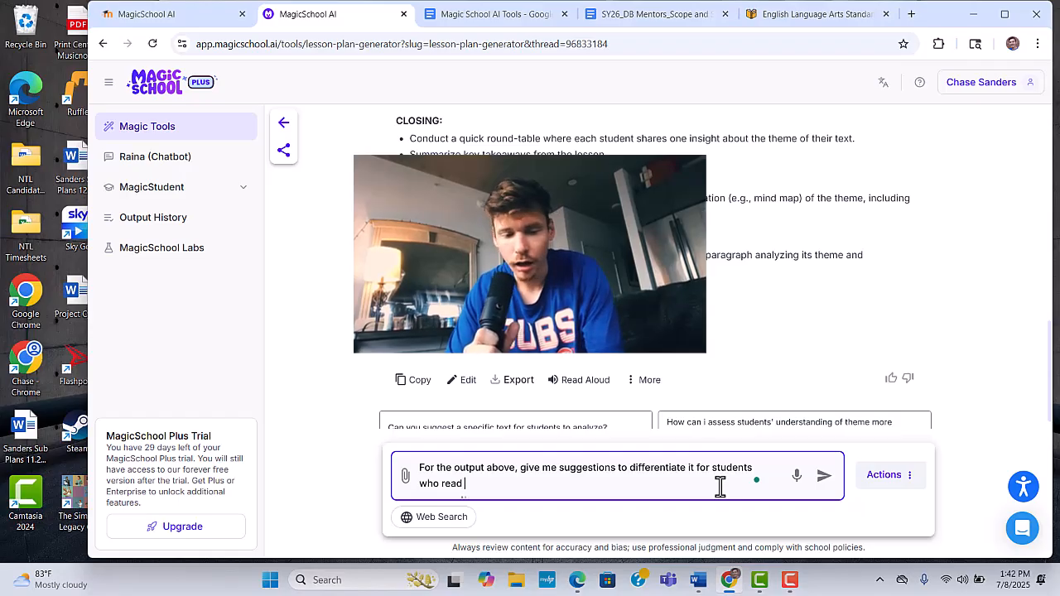
{"action": "type", "text": "read up to "}
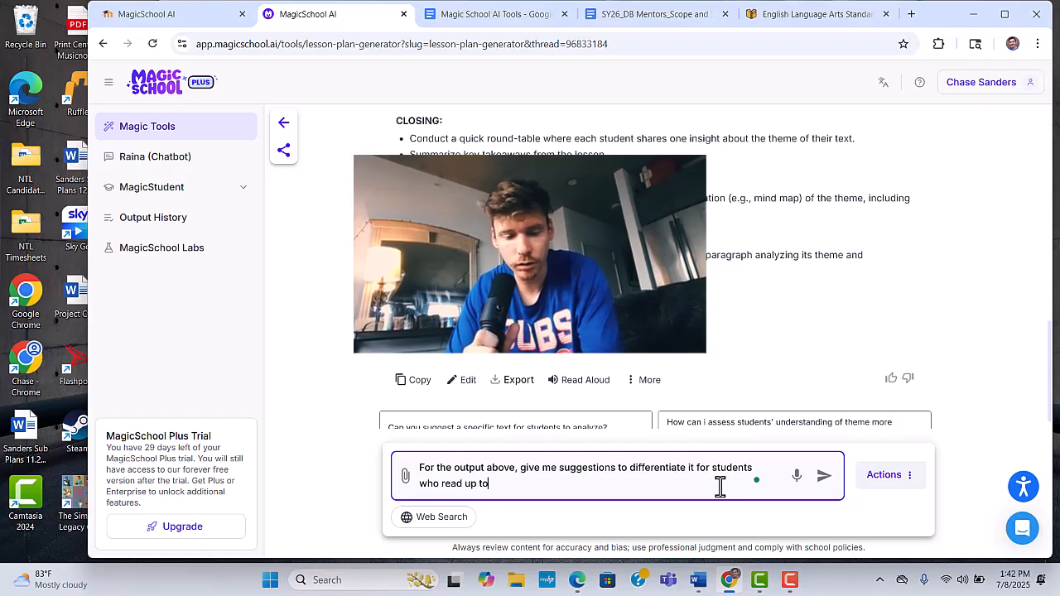
{"action": "type", "text": "4 year"}
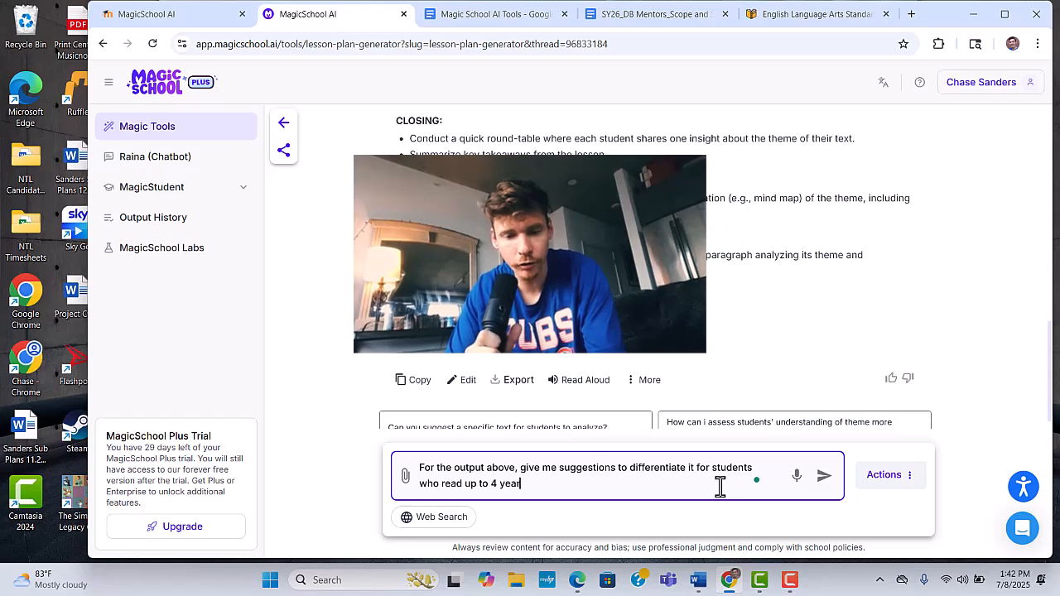
{"action": "type", "text": "s belo"}
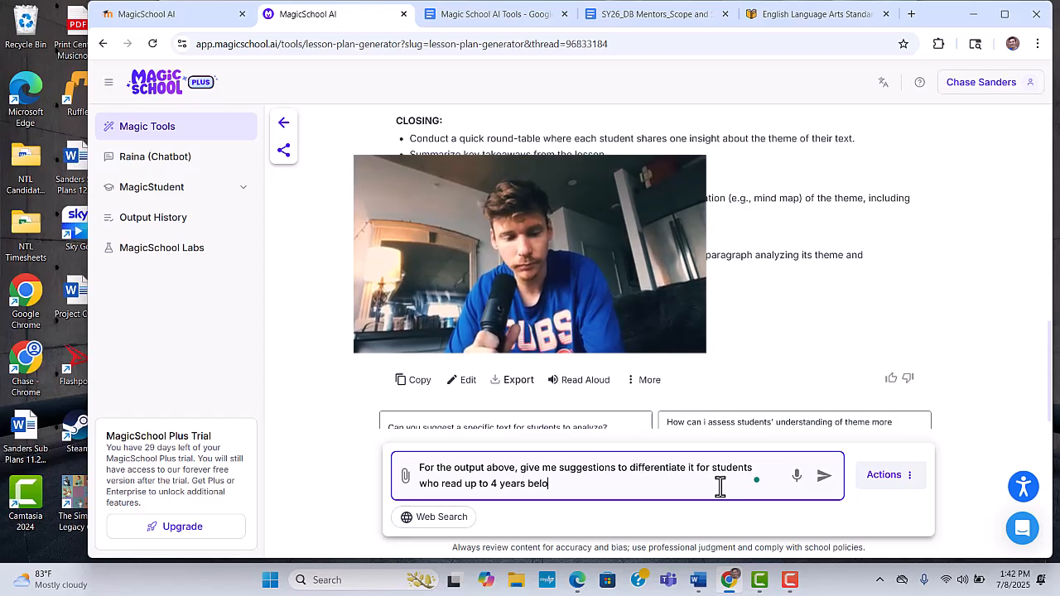
{"action": "type", "text": "w grade "}
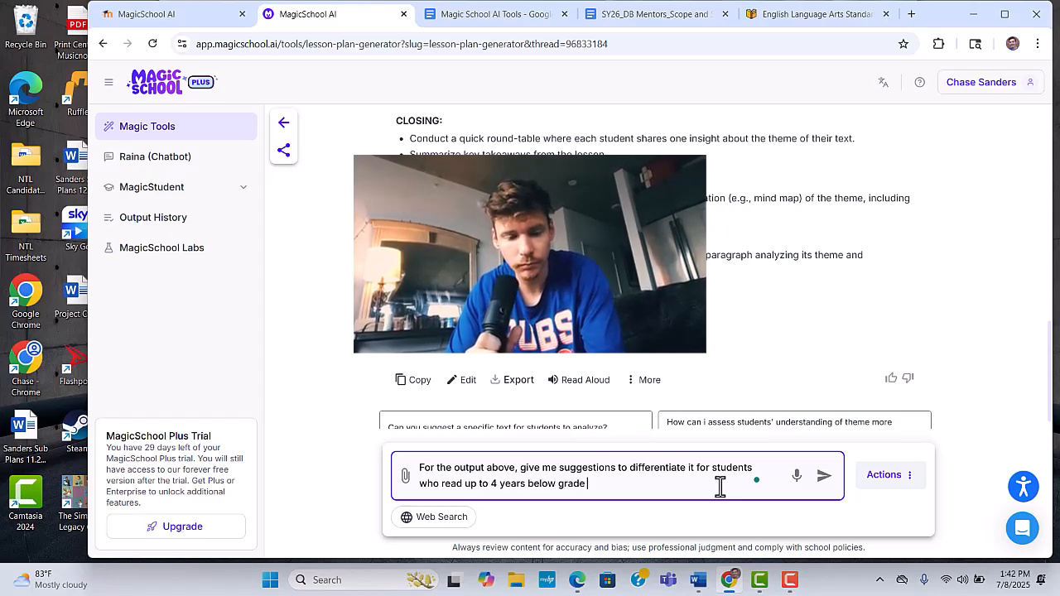
{"action": "type", "text": "leve"}
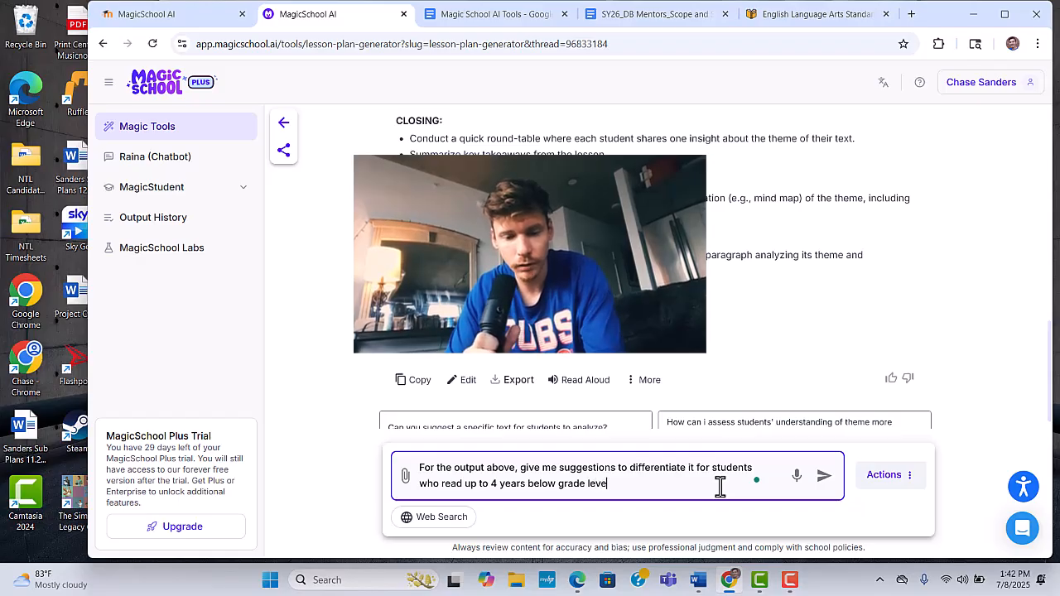
{"action": "type", "text": "l and "}
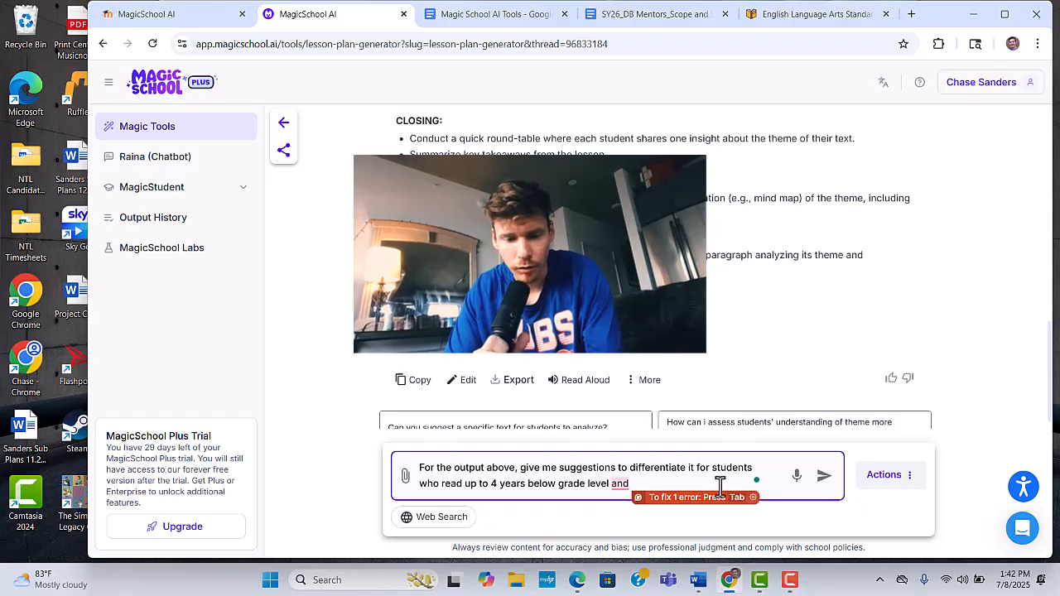
{"action": "type", "text": "tho"}
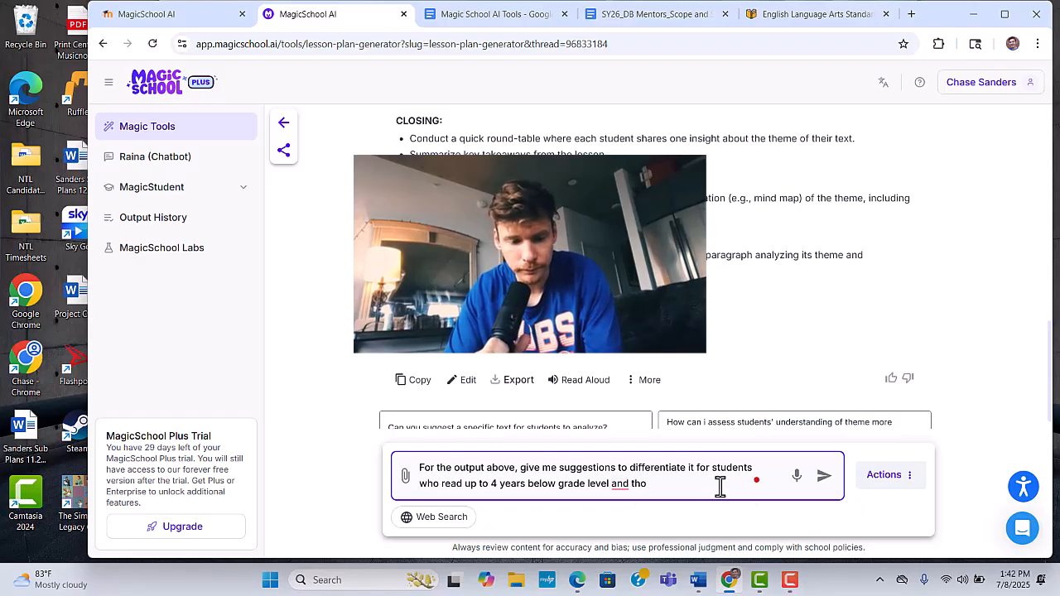
{"action": "type", "text": "se who struggle"}
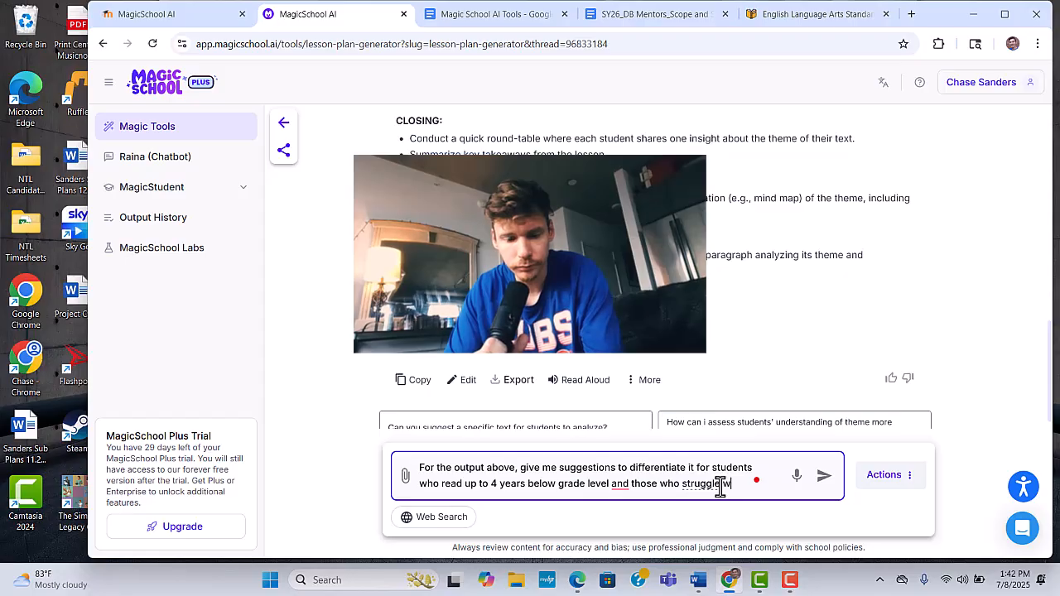
- Extend the prompt with "and those who struggle with written expression." and send it
{"action": "type", "text": "with wr"}
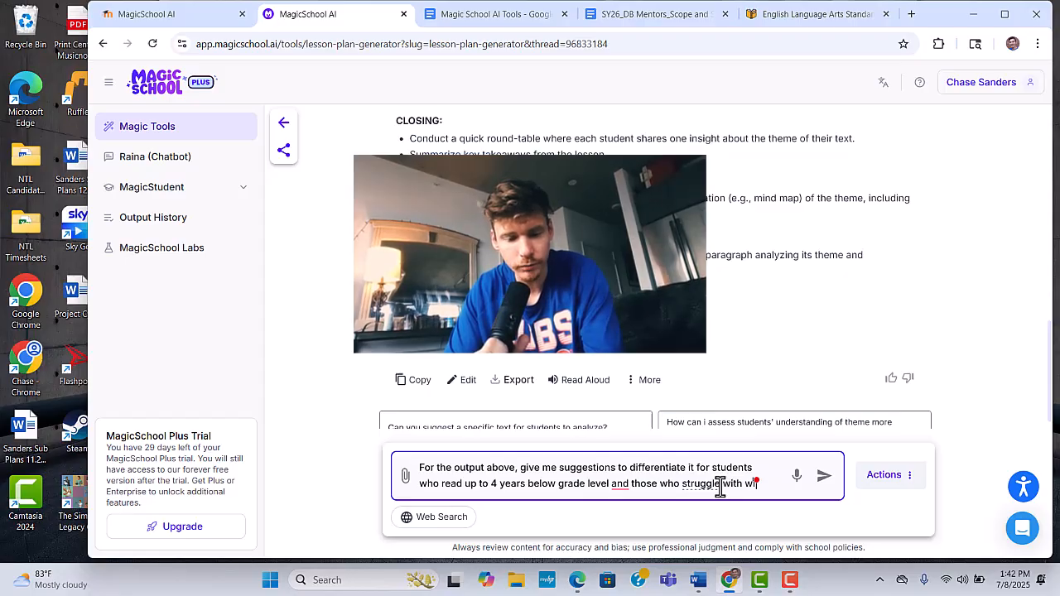
{"action": "type", "text": "itten expression."}
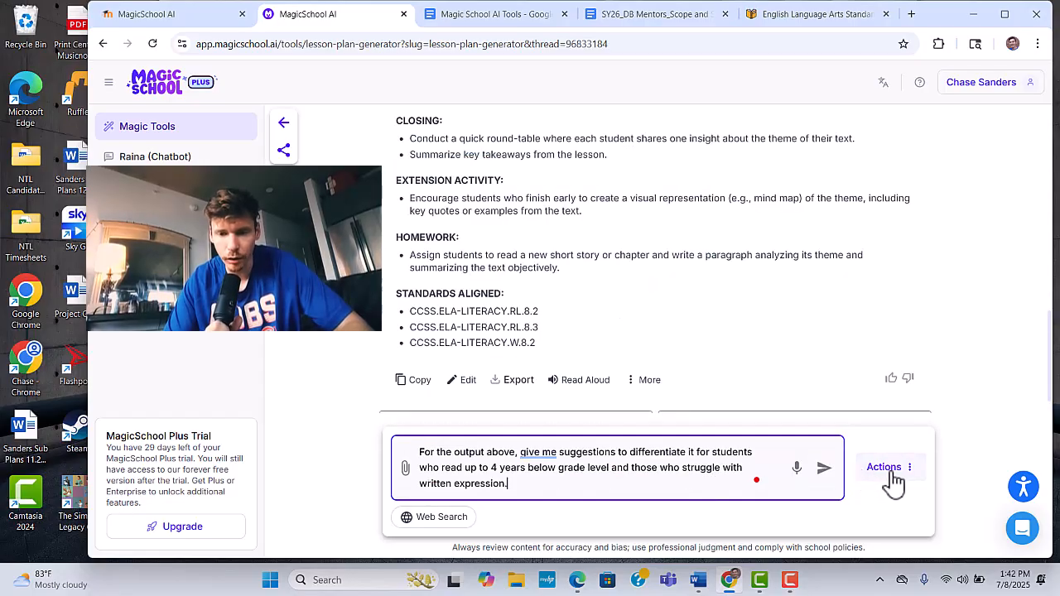
{"action": "left_click", "coordinate": [824, 470]}
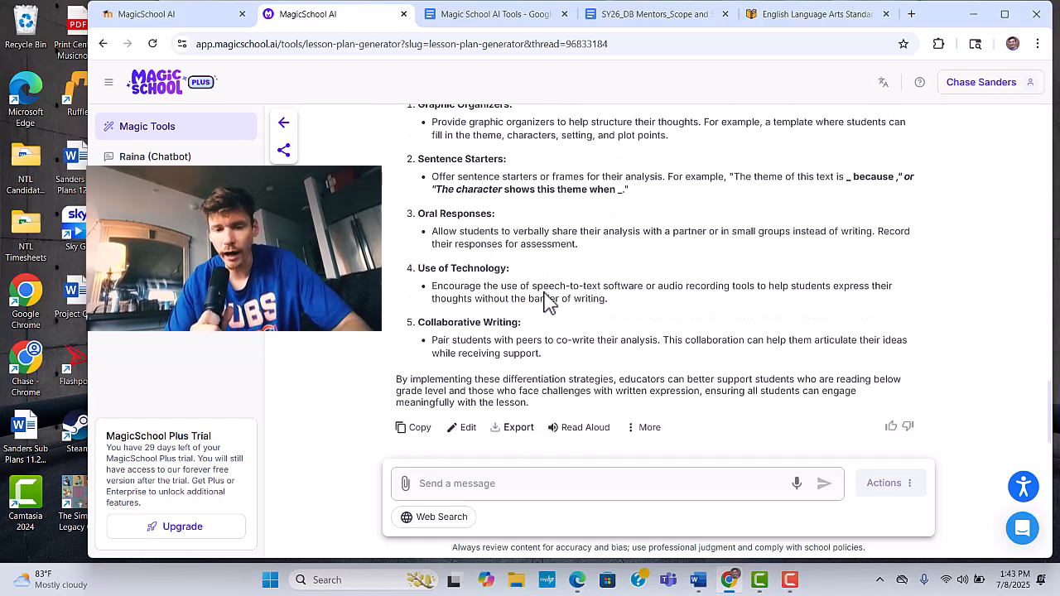
- Review the differentiation suggestions for both student groups and check the export options for this output
{"action": "scroll", "coordinate": [480, 287], "scroll_direction": "up", "scroll_amount": 4}
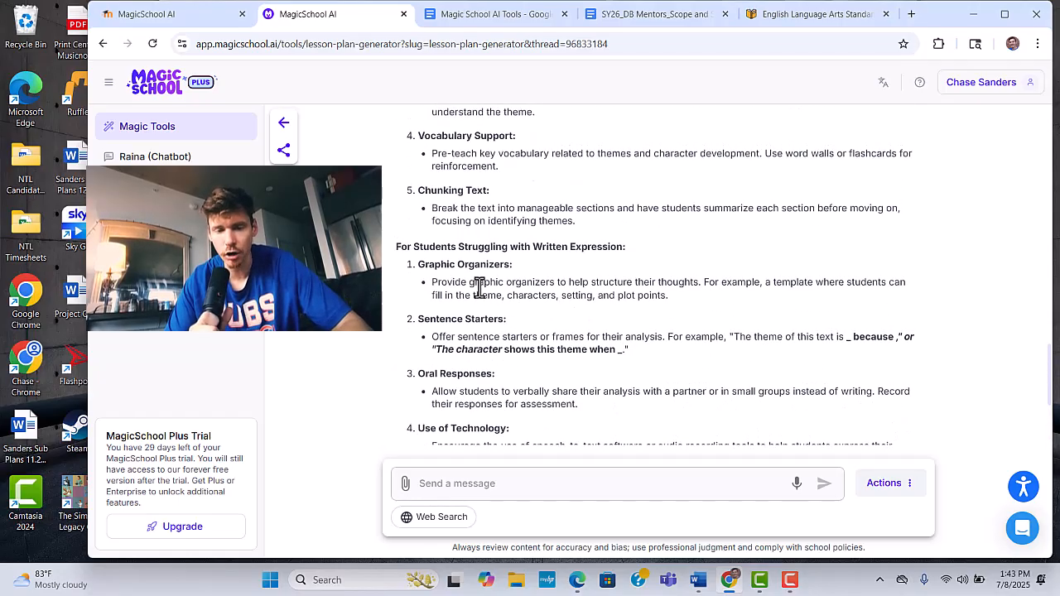
{"action": "scroll", "coordinate": [479, 287], "scroll_direction": "up", "scroll_amount": 5}
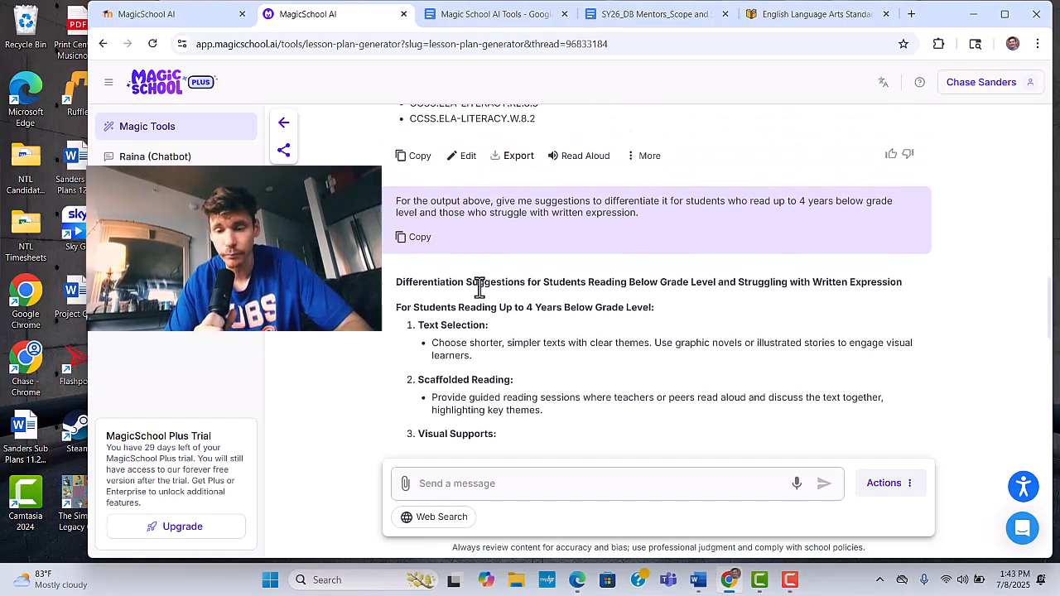
{"action": "scroll", "coordinate": [479, 287], "scroll_direction": "down", "scroll_amount": 8}
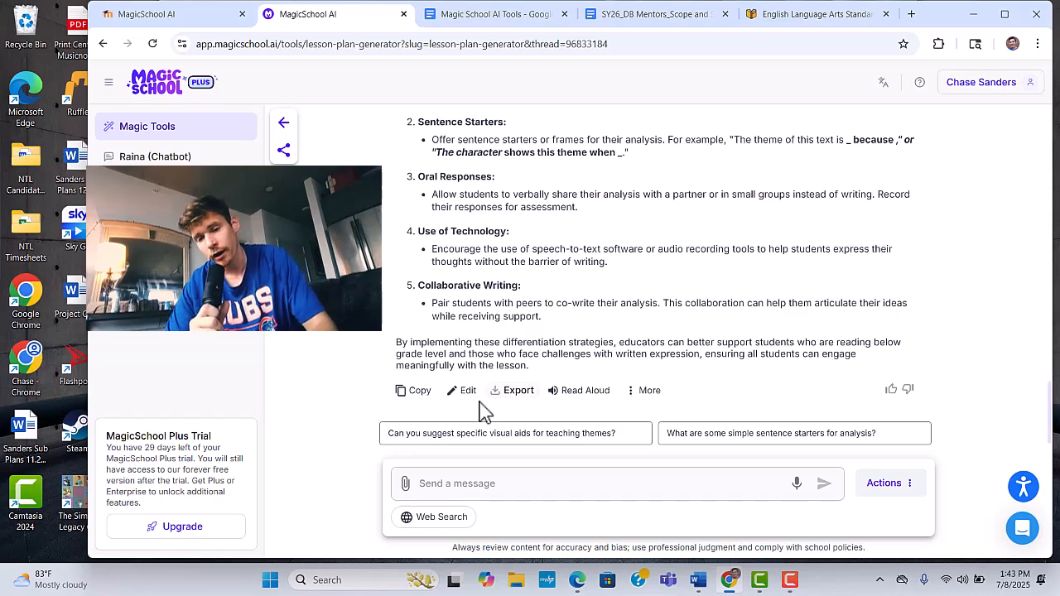
{"action": "left_click", "coordinate": [518, 394]}
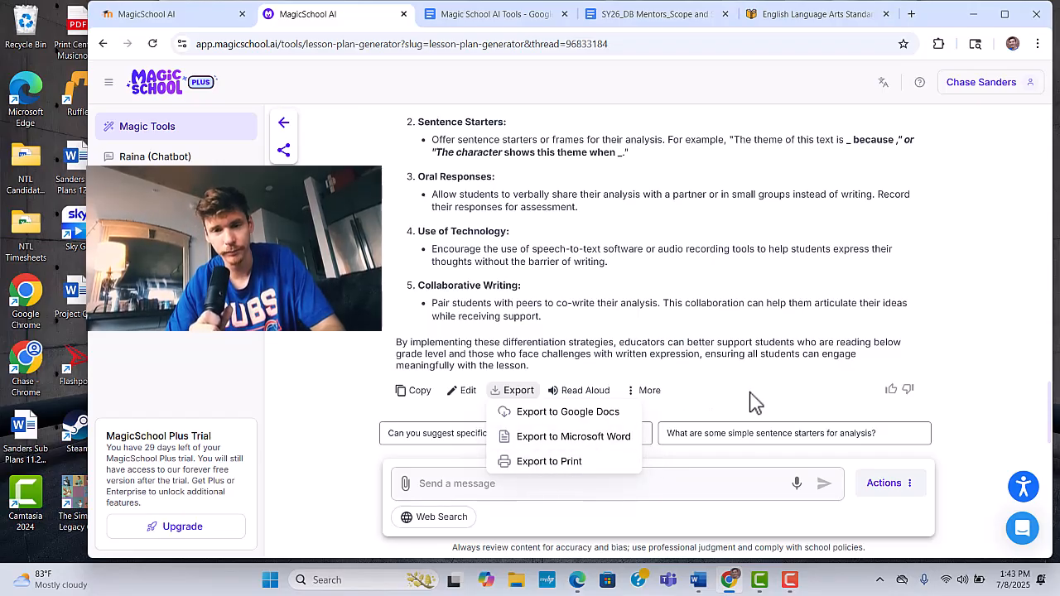
{"action": "left_click", "coordinate": [722, 338]}
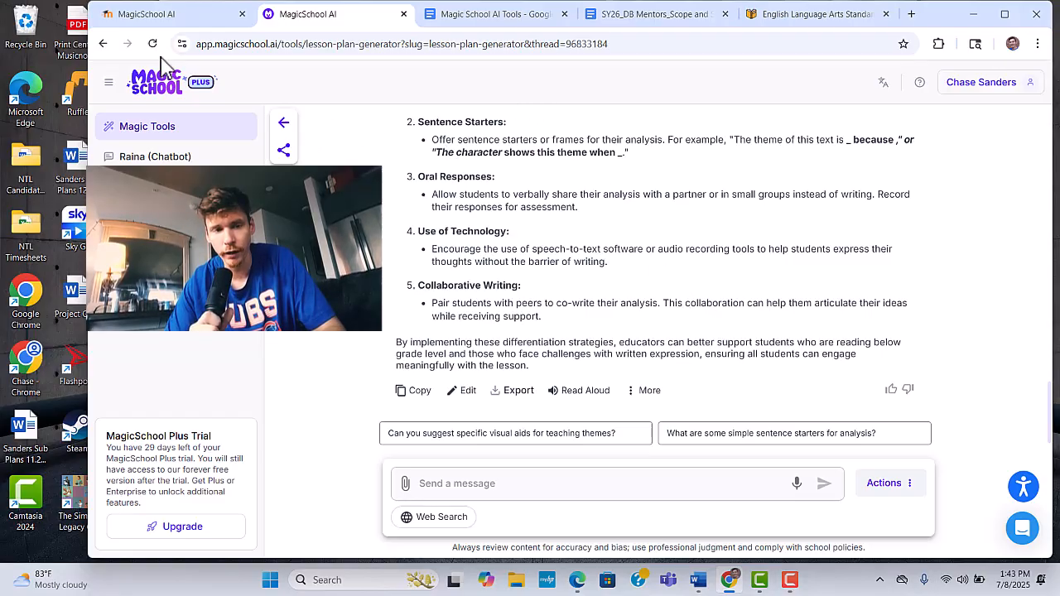
- Return to the tools overview and open the Presentation Generator form
{"action": "left_click", "coordinate": [163, 93]}
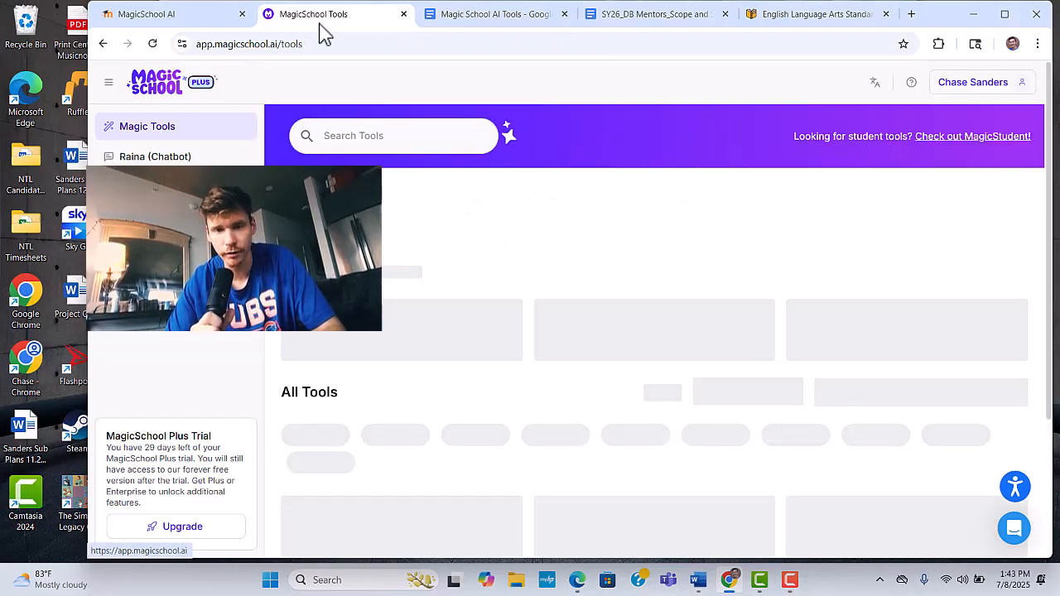
{"action": "scroll", "coordinate": [737, 403], "scroll_direction": "down", "scroll_amount": 4}
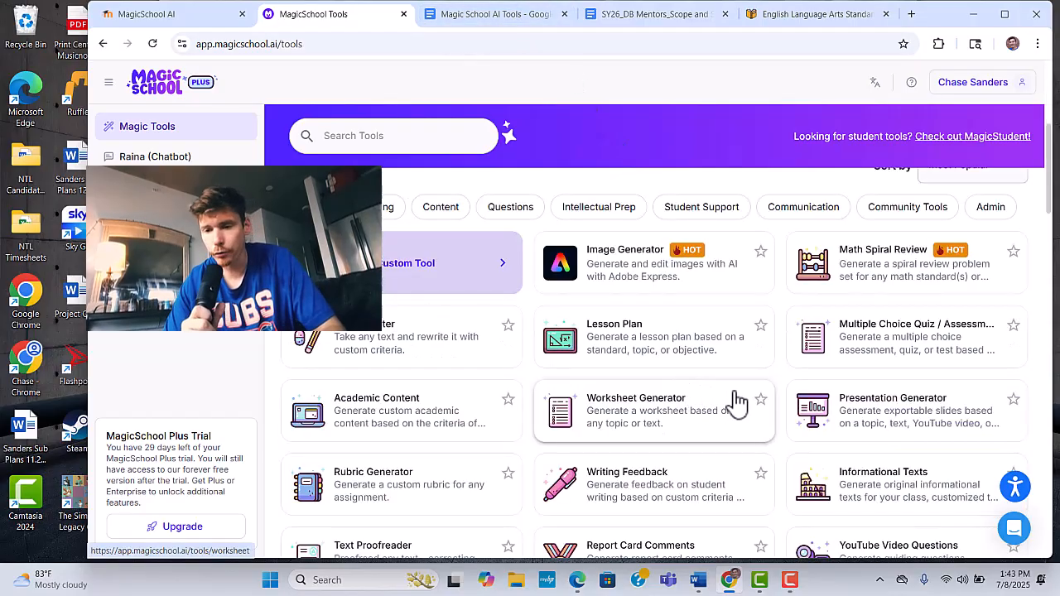
{"action": "left_click", "coordinate": [861, 412]}
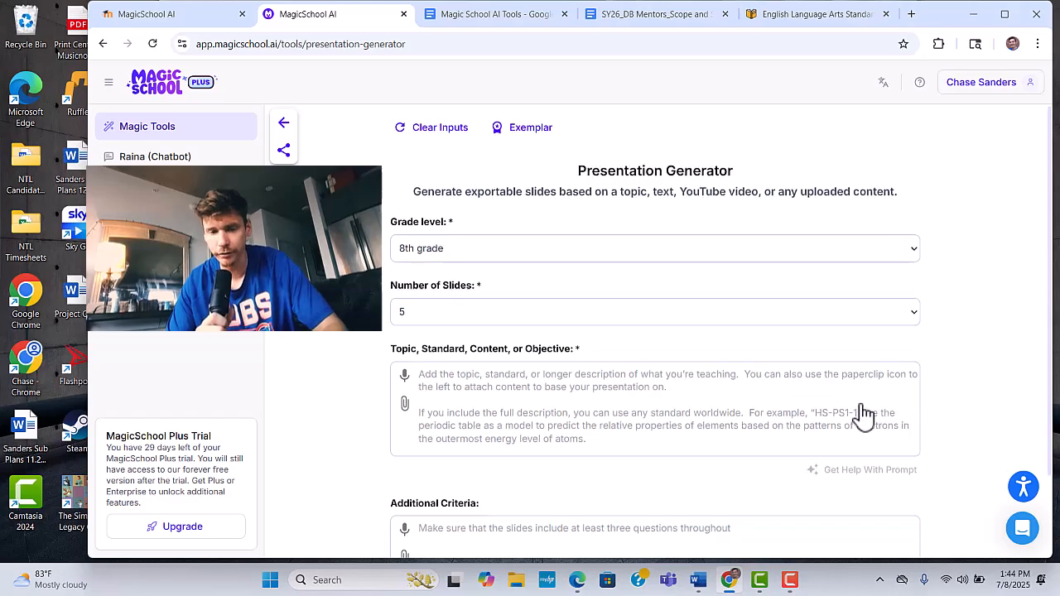
{"action": "scroll", "coordinate": [507, 279], "scroll_direction": "down", "scroll_amount": 1}
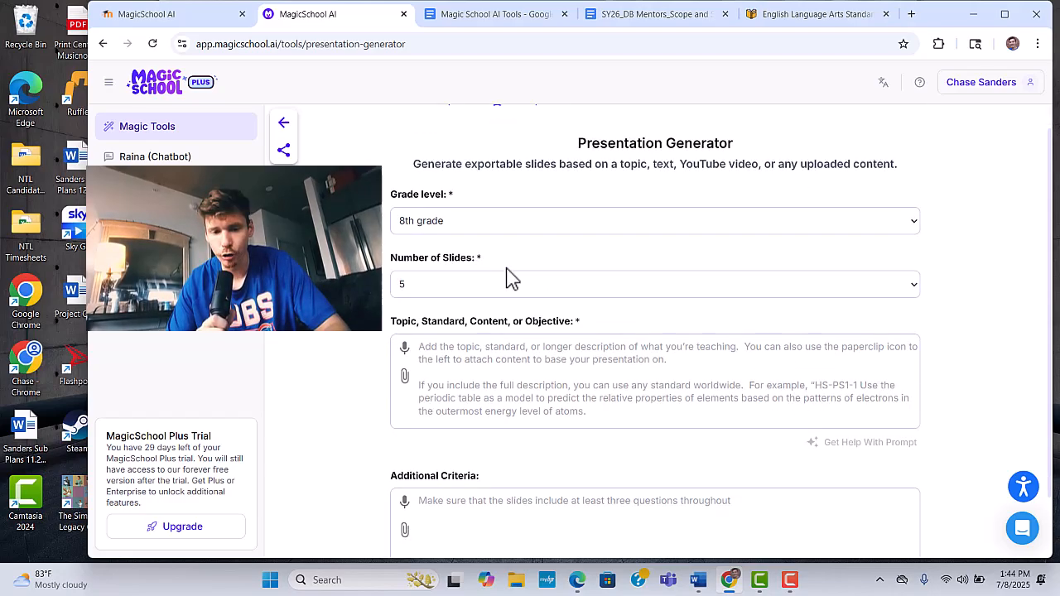
- Set the number of slides for the 8th grade presentation to 10
{"action": "scroll", "coordinate": [506, 276], "scroll_direction": "up", "scroll_amount": 1}
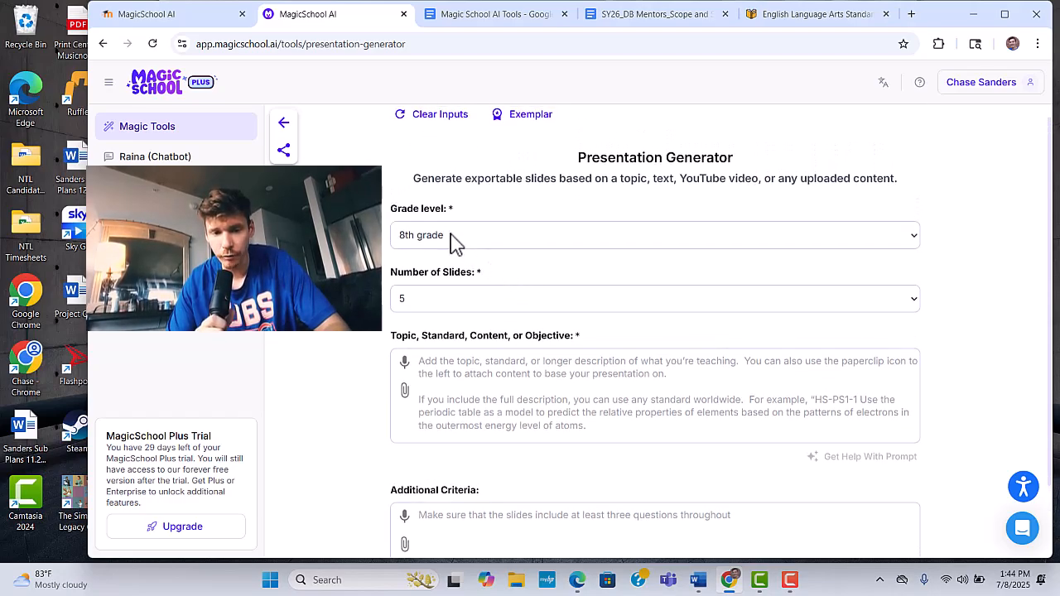
{"action": "left_click", "coordinate": [461, 300]}
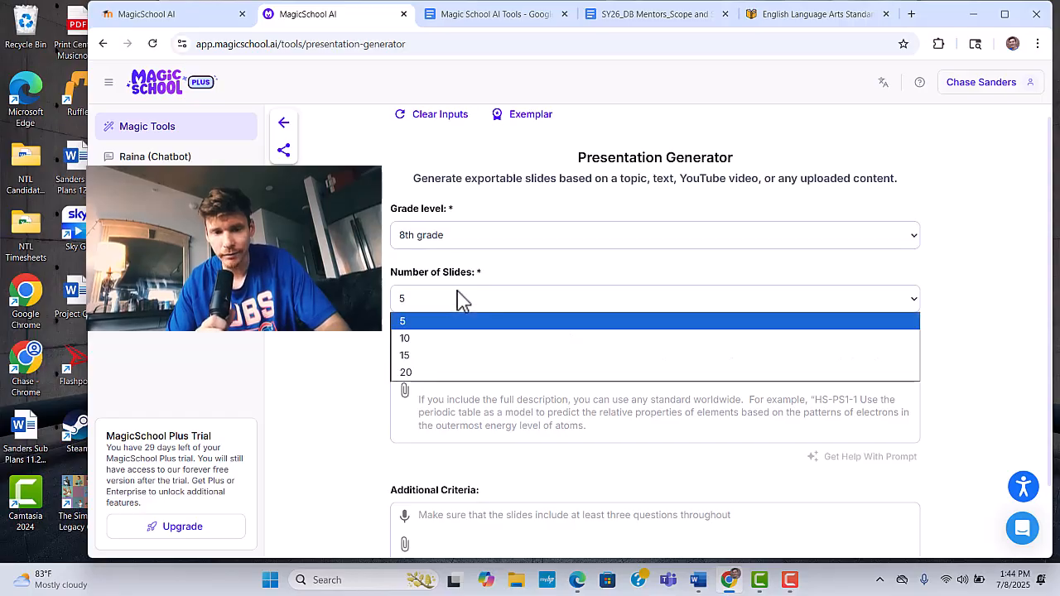
{"action": "left_click", "coordinate": [418, 339]}
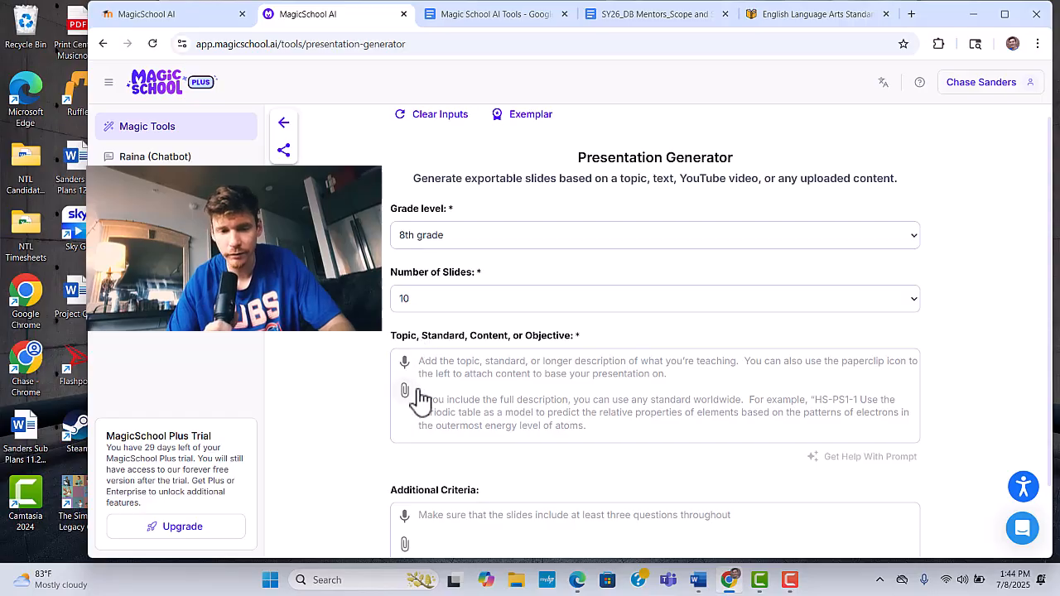
- Paste the copied ELA standard about determining a theme or central idea into the presentation's topic field
{"action": "left_click", "coordinate": [470, 364]}
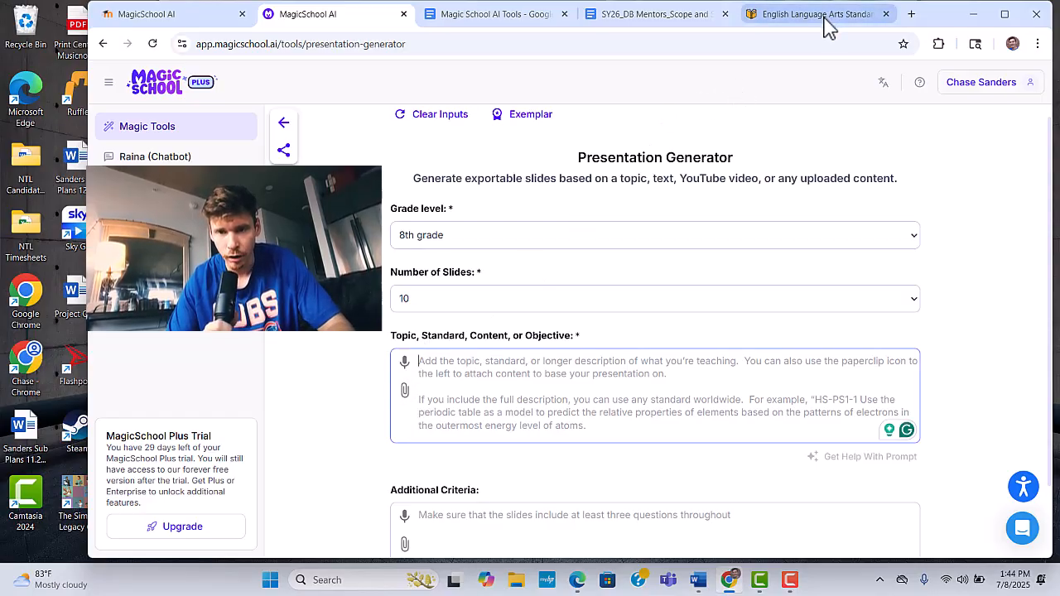
{"action": "left_click", "coordinate": [783, 14]}
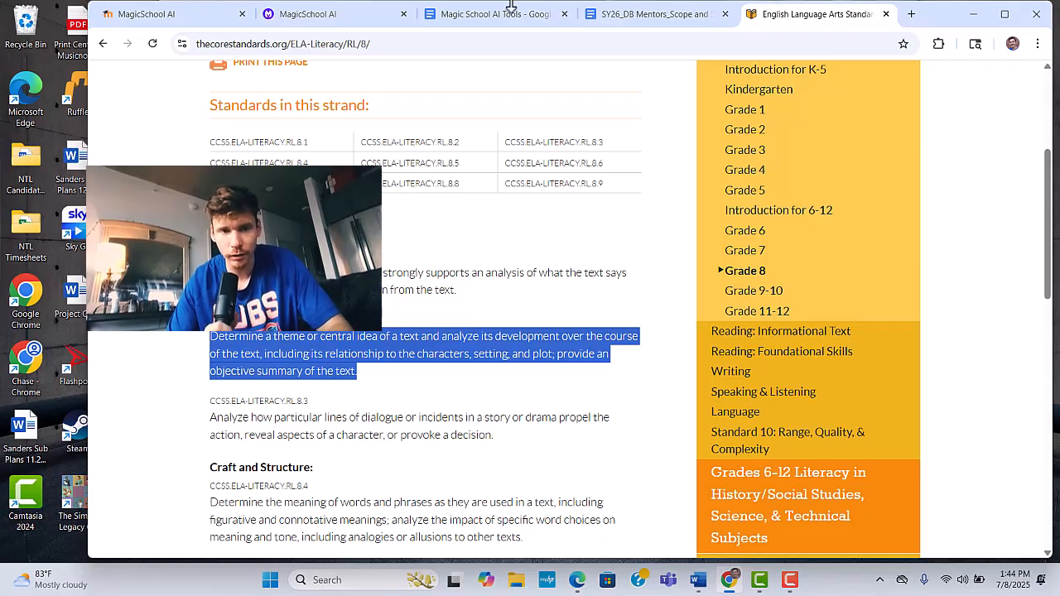
{"action": "left_click", "coordinate": [342, 19]}
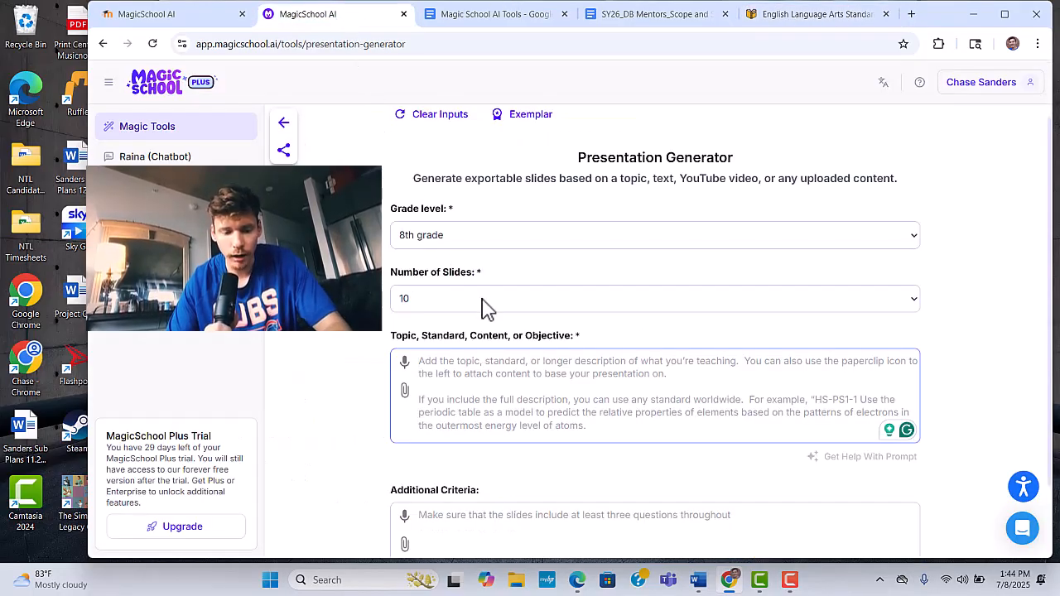
{"action": "type", "text": "Determine a theme or central idea of a text and analyze its development over the course of the text, including its relationship to the characters, setting, and plot; provide an objective summary of the text."}
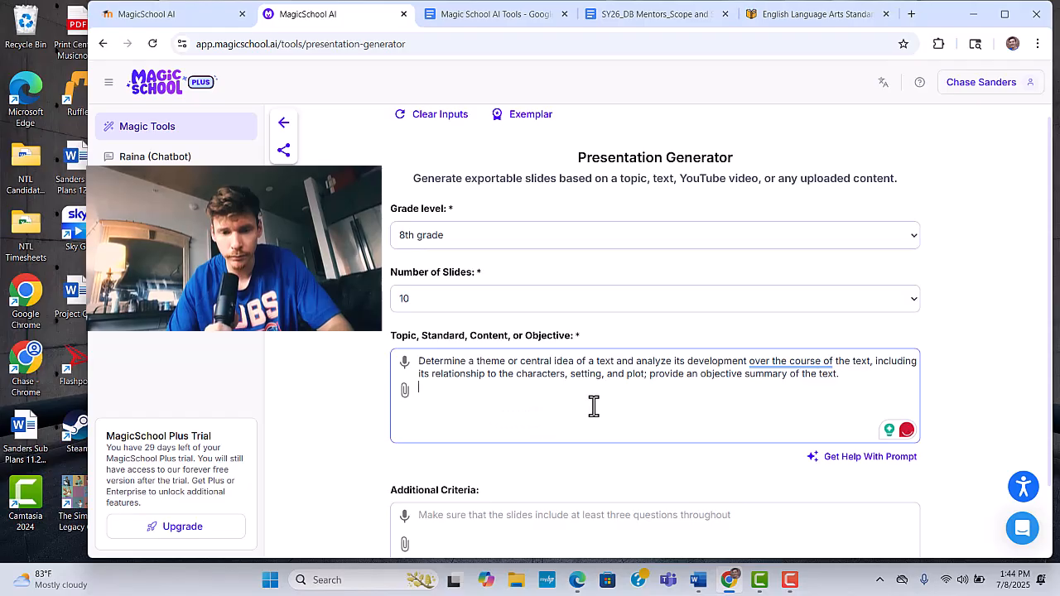
- Fill in the additional criteria, starting with "Make su", and generate the presentation
{"action": "scroll", "coordinate": [592, 406], "scroll_direction": "down", "scroll_amount": 1}
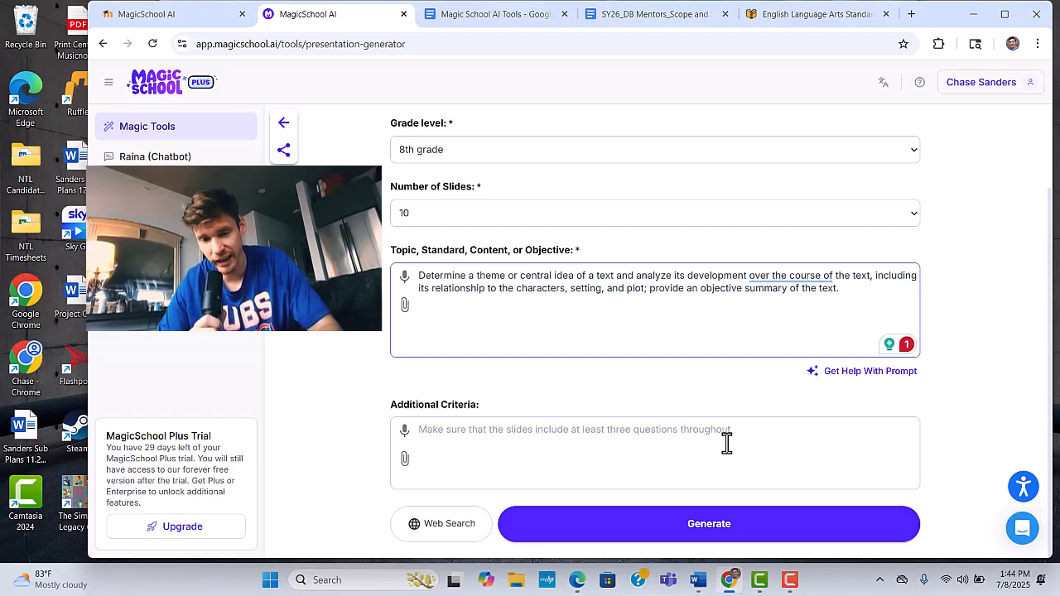
{"action": "left_click", "coordinate": [659, 441]}
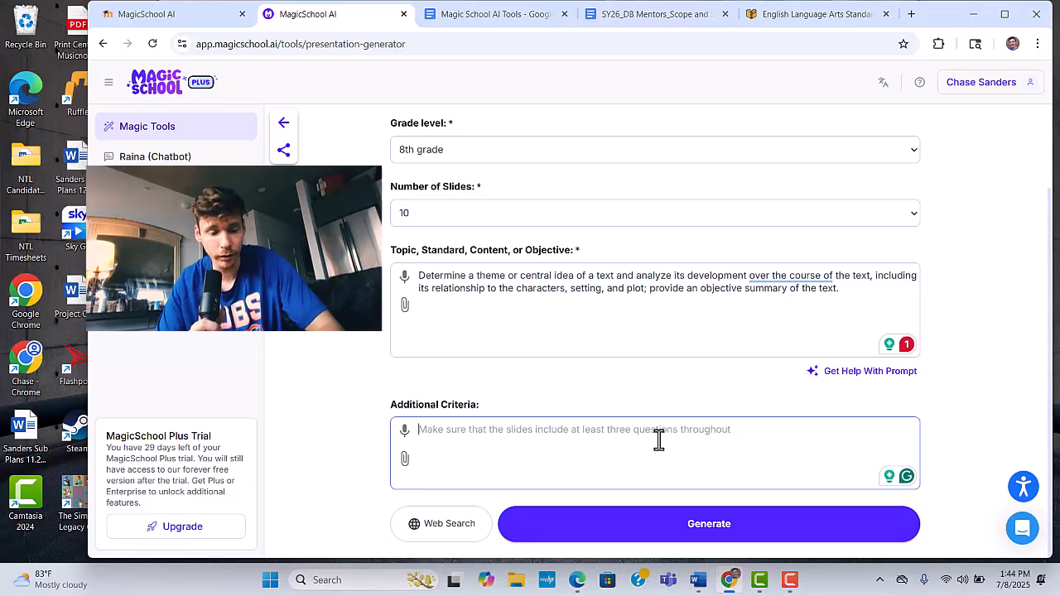
{"action": "type", "text": "Mak"}
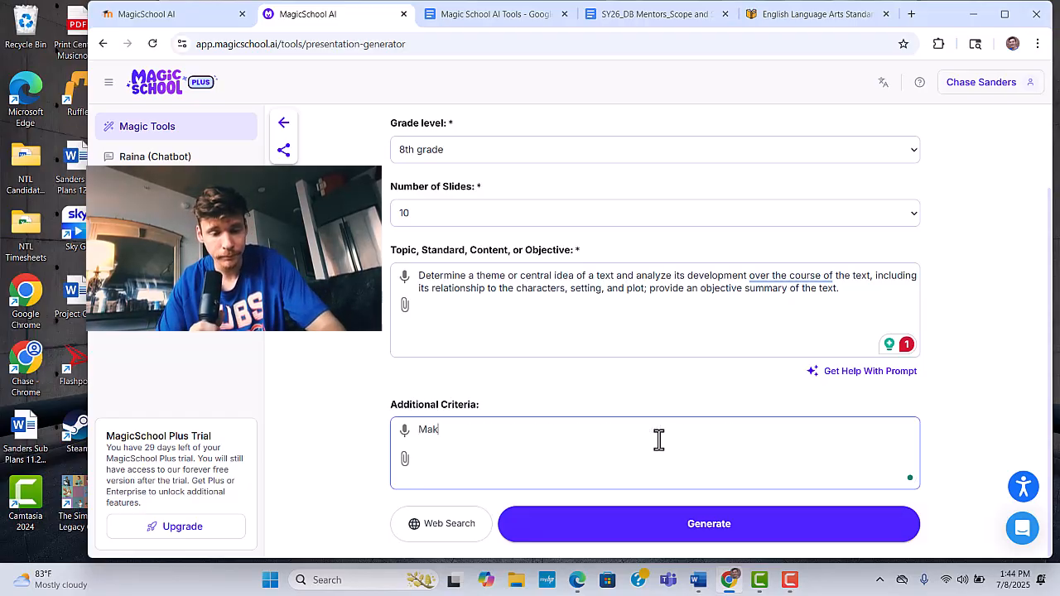
{"action": "type", "text": "e su"}
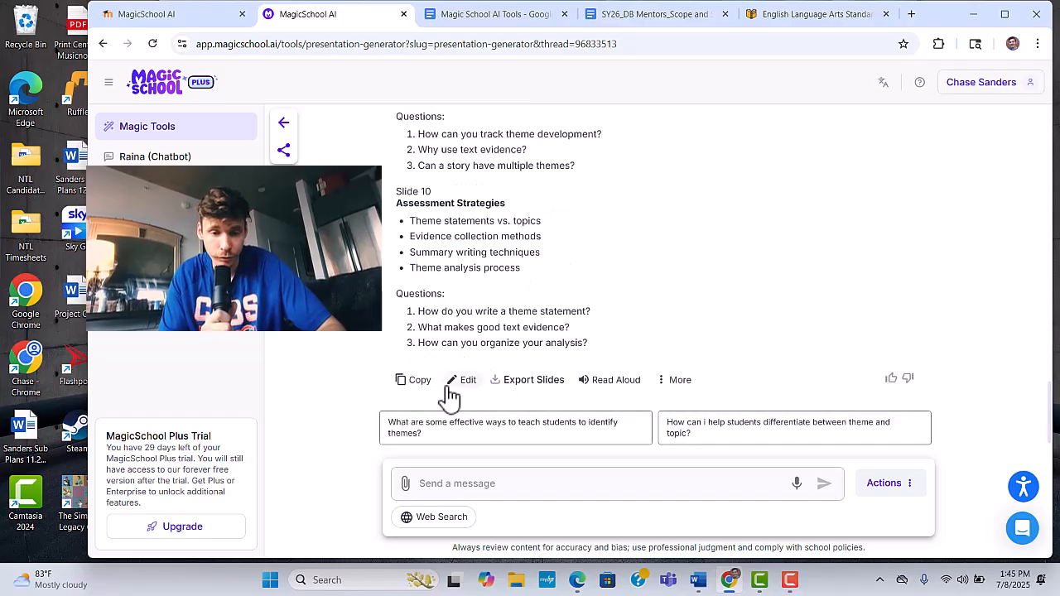
- Export the generated slides to Google Slides
{"action": "left_click", "coordinate": [510, 389]}
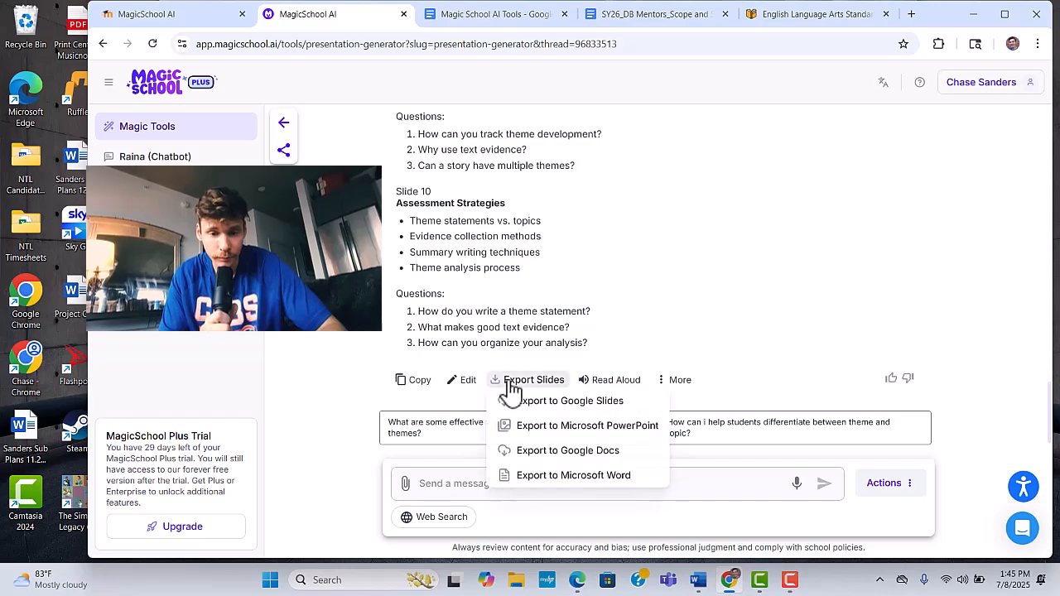
{"action": "left_click", "coordinate": [585, 404]}
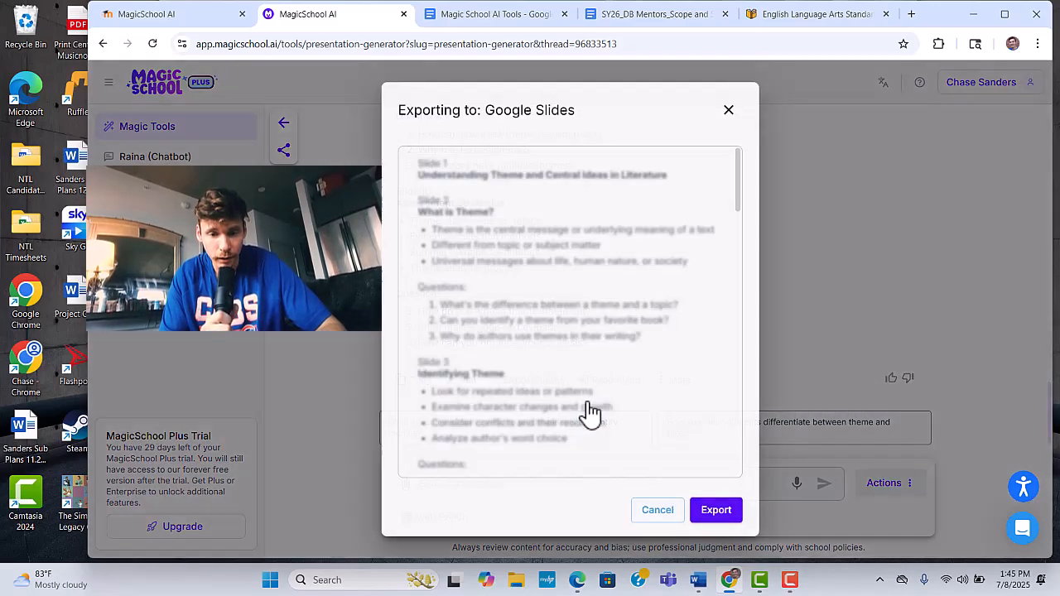
{"action": "left_click", "coordinate": [721, 514]}
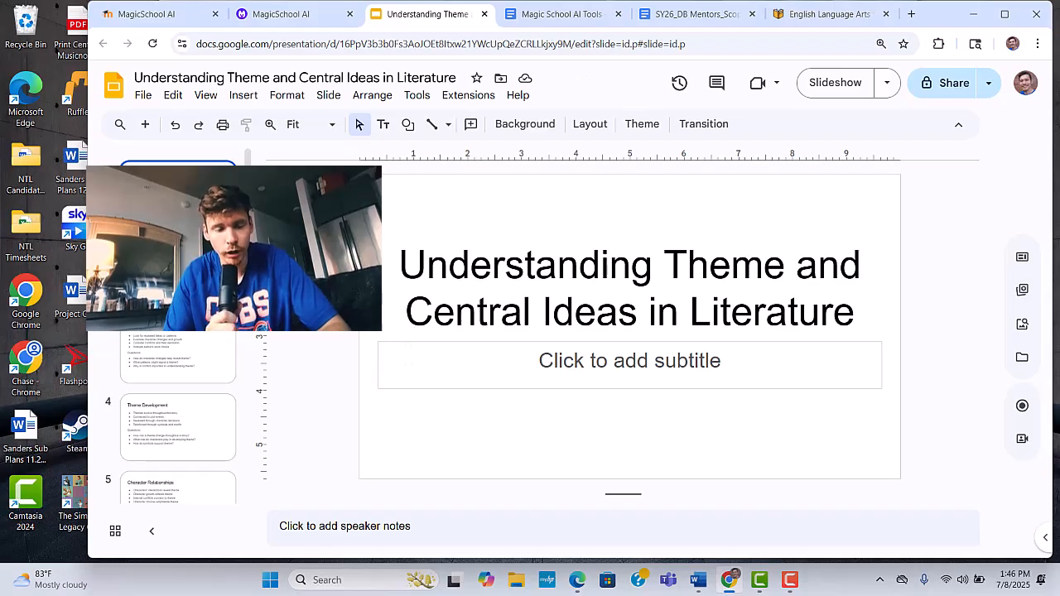
- Look through the exported deck's slides and their questions, up to the final Assessment Strategies slide
{"action": "left_click", "coordinate": [184, 290]}
{"action": "left_click", "coordinate": [187, 362]}
{"action": "scroll", "coordinate": [187, 362], "scroll_direction": "down", "scroll_amount": 1}
{"action": "scroll", "coordinate": [189, 381], "scroll_direction": "down", "scroll_amount": 4}
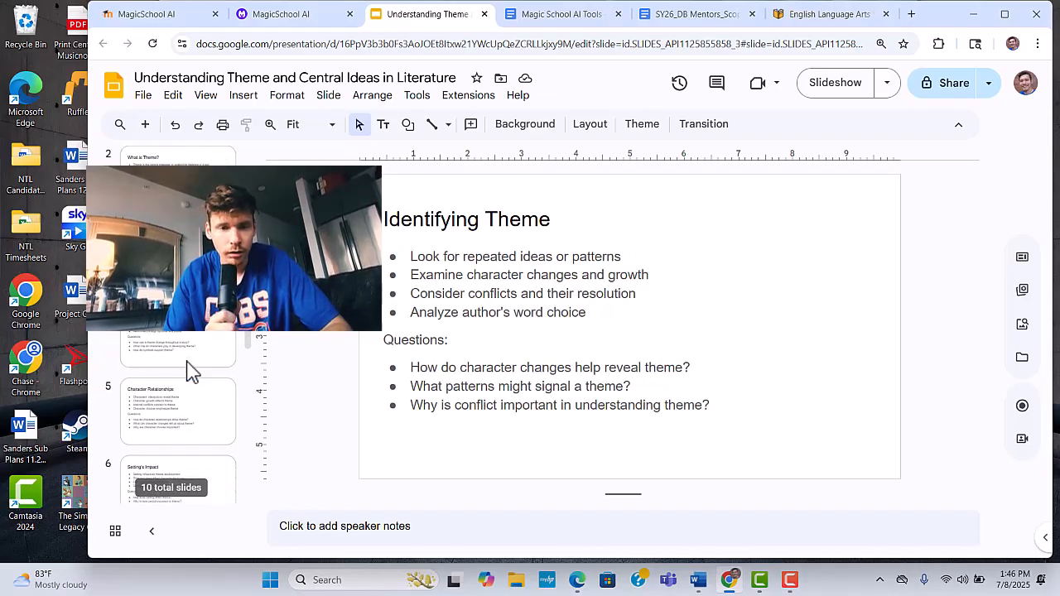
{"action": "left_click", "coordinate": [193, 397]}
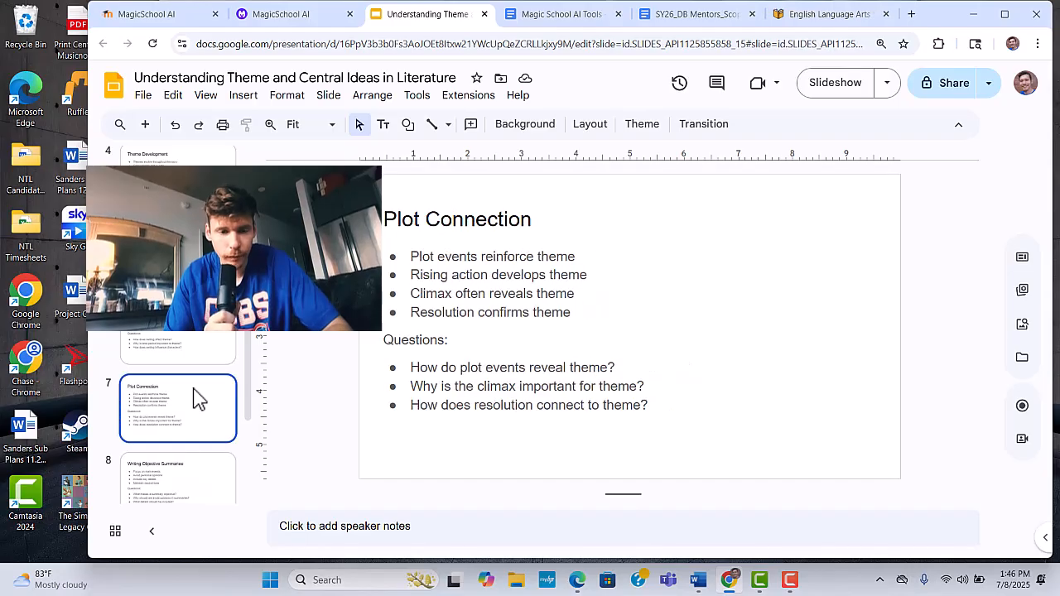
{"action": "scroll", "coordinate": [193, 397], "scroll_direction": "down", "scroll_amount": 2}
{"action": "left_click", "coordinate": [193, 398]}
{"action": "scroll", "coordinate": [195, 398], "scroll_direction": "down", "scroll_amount": 2}
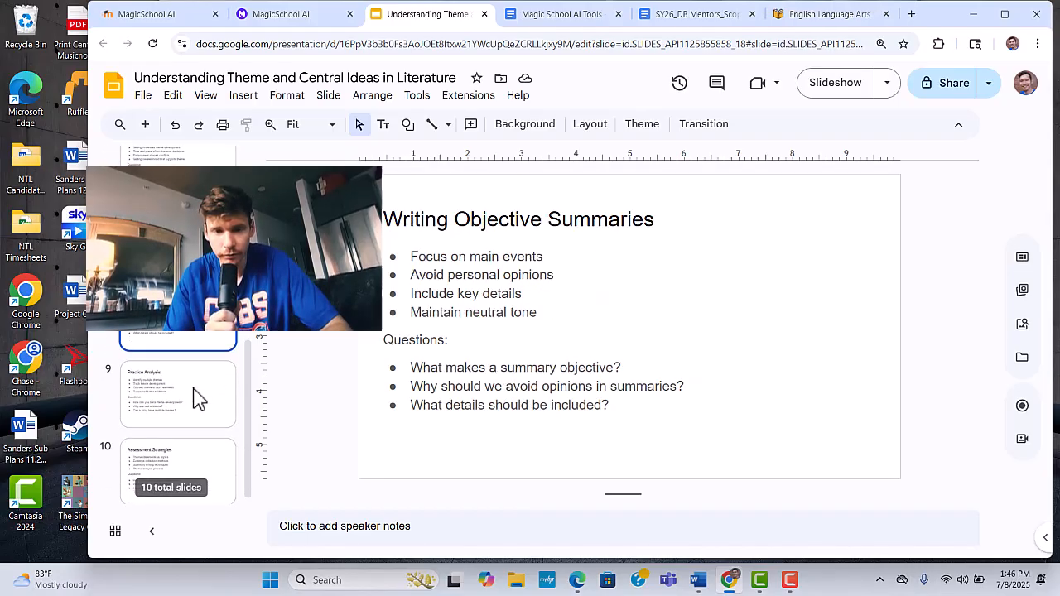
{"action": "left_click", "coordinate": [196, 397]}
{"action": "left_click", "coordinate": [202, 444]}
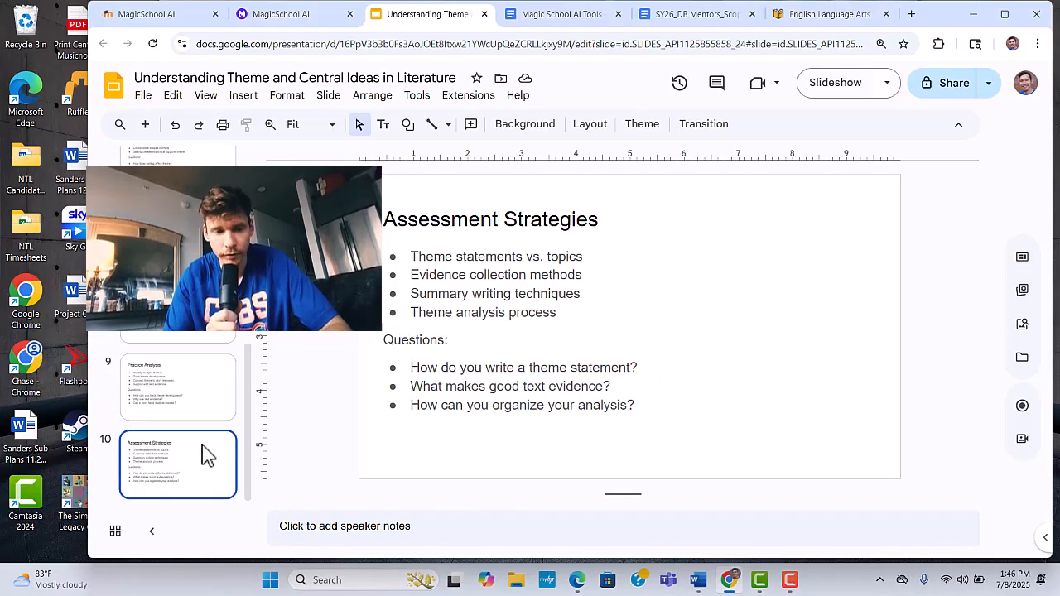
- Go back over the deck's earlier slides, including Writing Objective Summaries, Plot Connection, Character Relationships and Setting's Impact
{"action": "left_click", "coordinate": [199, 313]}
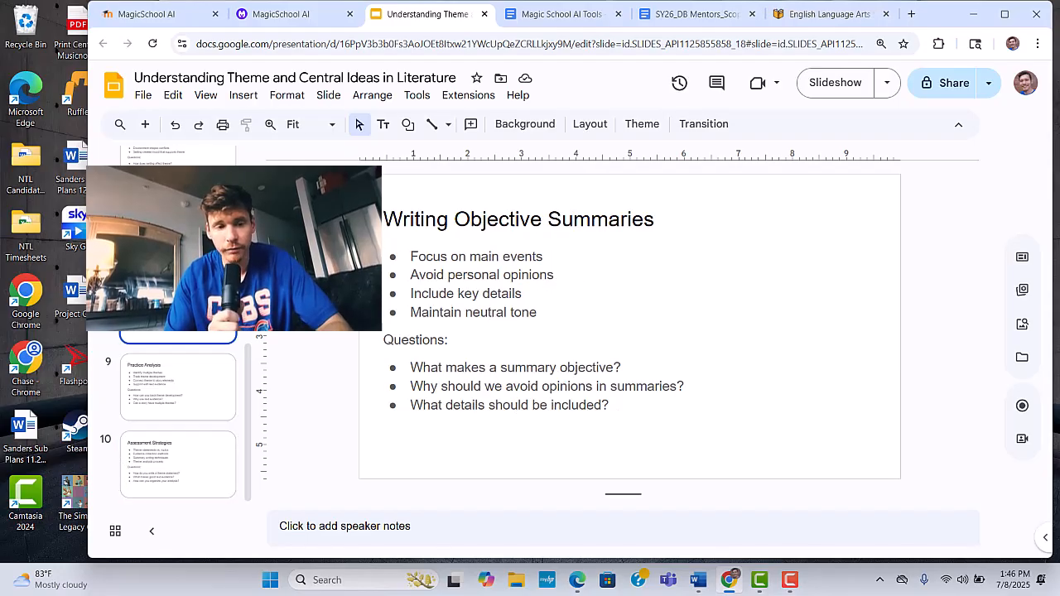
{"action": "left_click", "coordinate": [199, 240]}
{"action": "scroll", "coordinate": [199, 240], "scroll_direction": "up", "scroll_amount": 2}
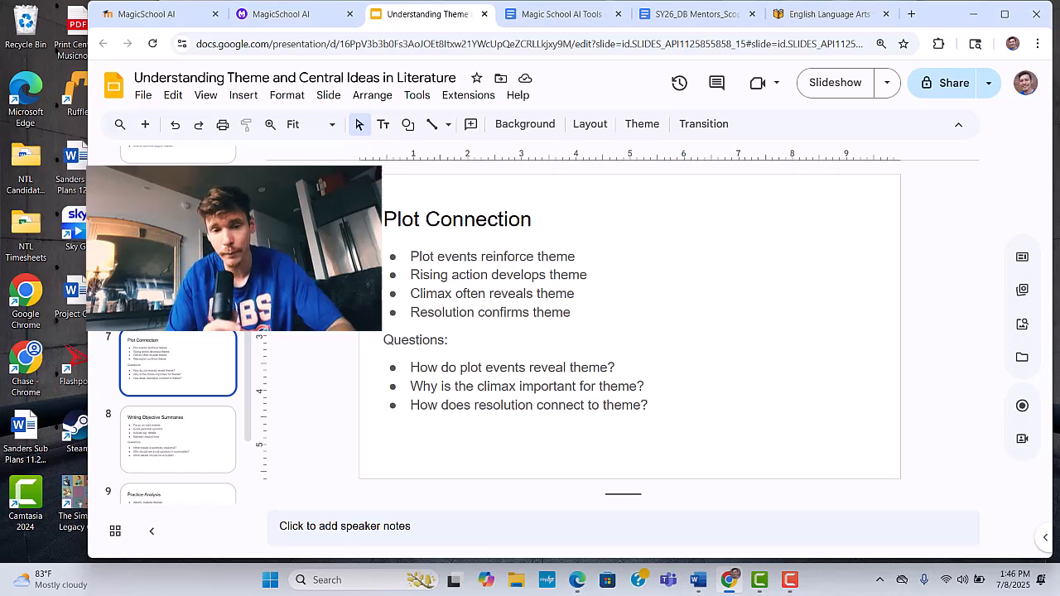
{"action": "scroll", "coordinate": [178, 414], "scroll_direction": "down", "scroll_amount": 2}
{"action": "scroll", "coordinate": [178, 414], "scroll_direction": "up", "scroll_amount": 4}
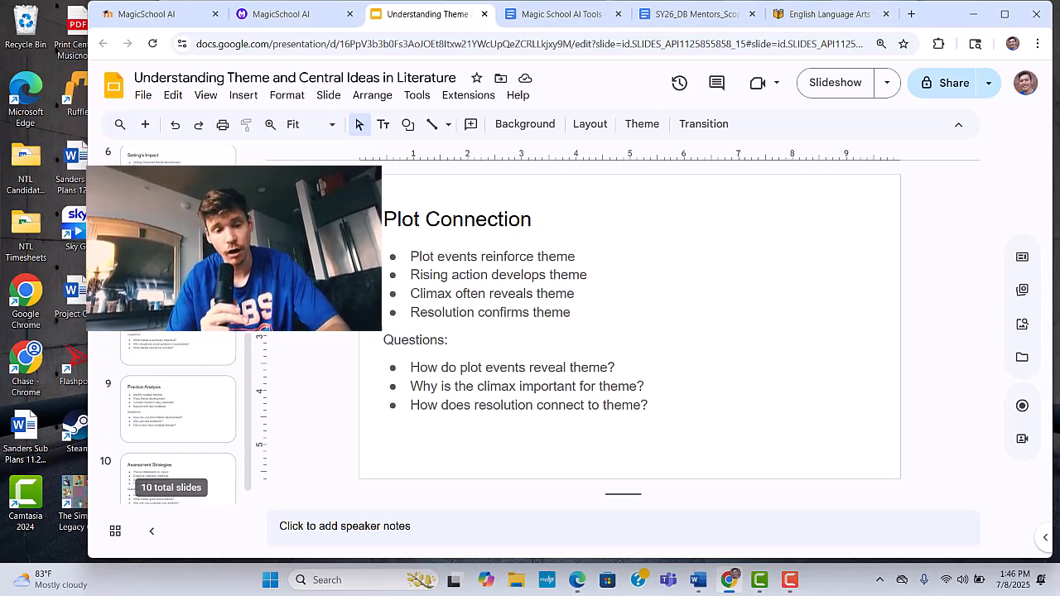
{"action": "scroll", "coordinate": [178, 414], "scroll_direction": "up", "scroll_amount": 1}
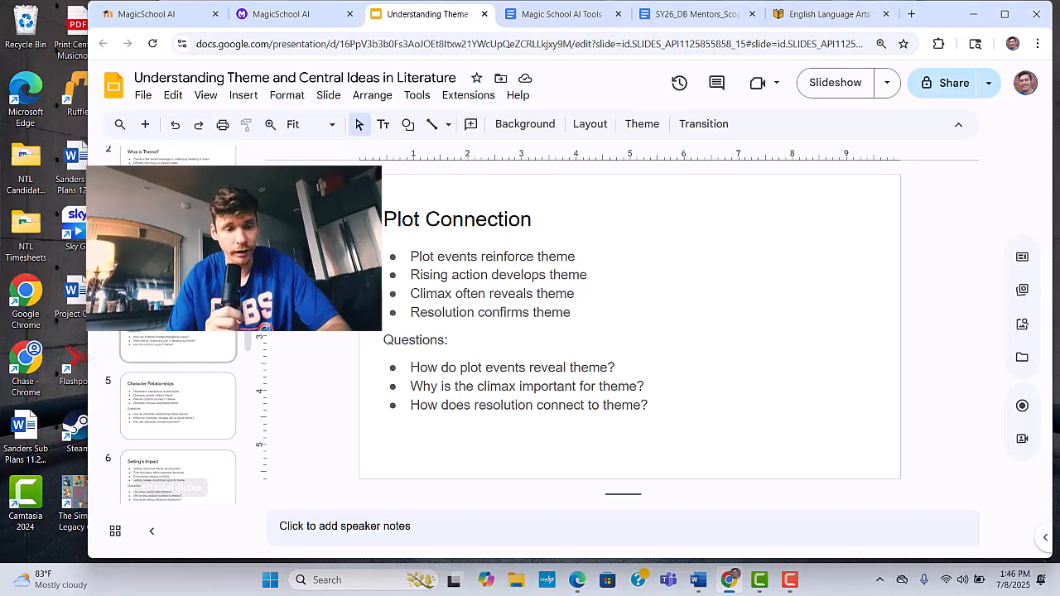
{"action": "scroll", "coordinate": [178, 414], "scroll_direction": "up", "scroll_amount": 1}
{"action": "scroll", "coordinate": [178, 414], "scroll_direction": "up", "scroll_amount": 1}
{"action": "scroll", "coordinate": [178, 414], "scroll_direction": "down", "scroll_amount": 2}
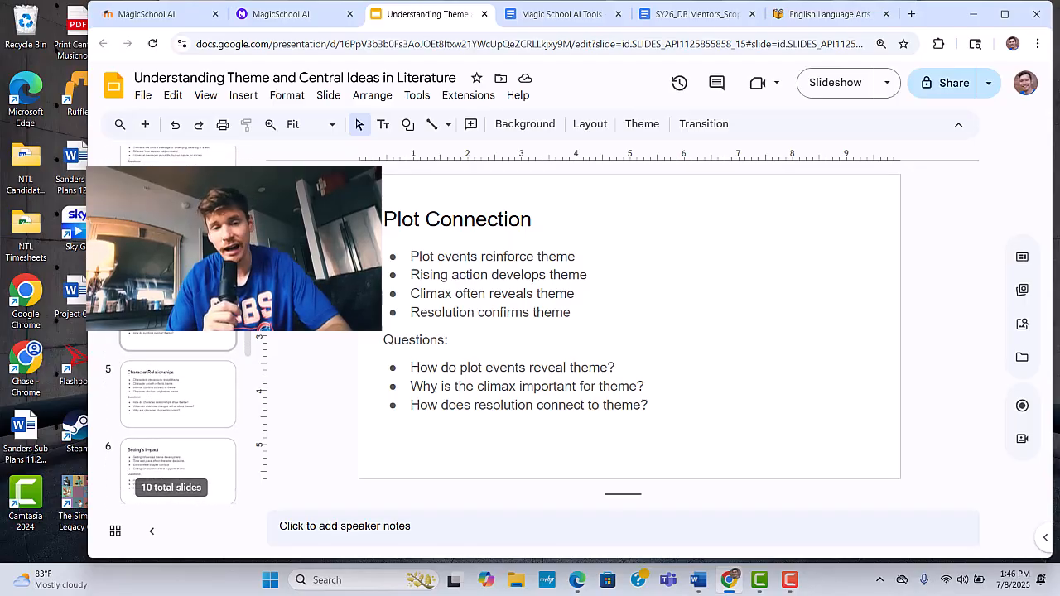
{"action": "scroll", "coordinate": [178, 414], "scroll_direction": "down", "scroll_amount": 2}
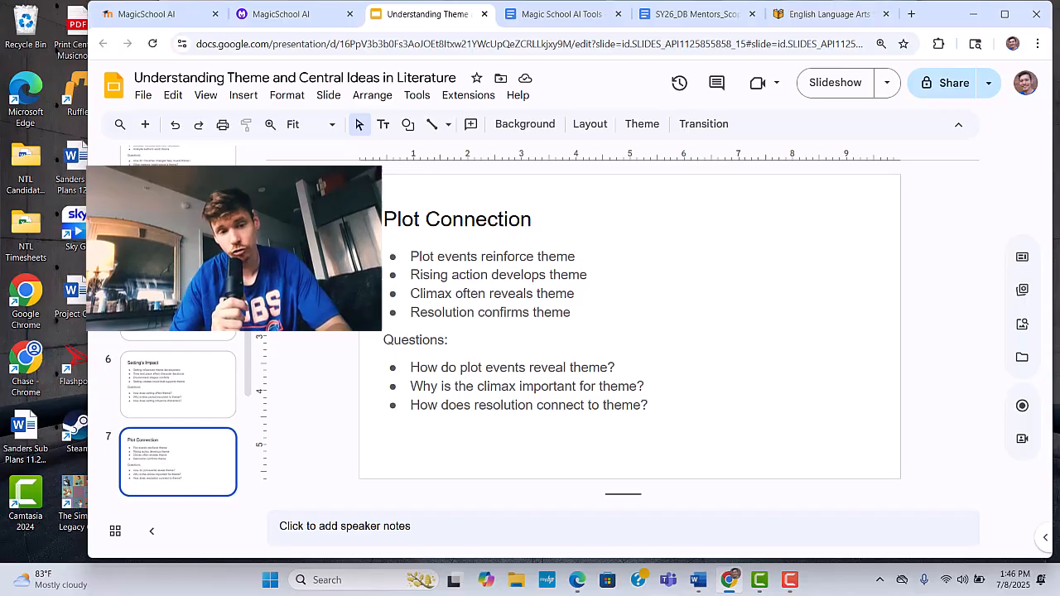
{"action": "left_click", "coordinate": [162, 310]}
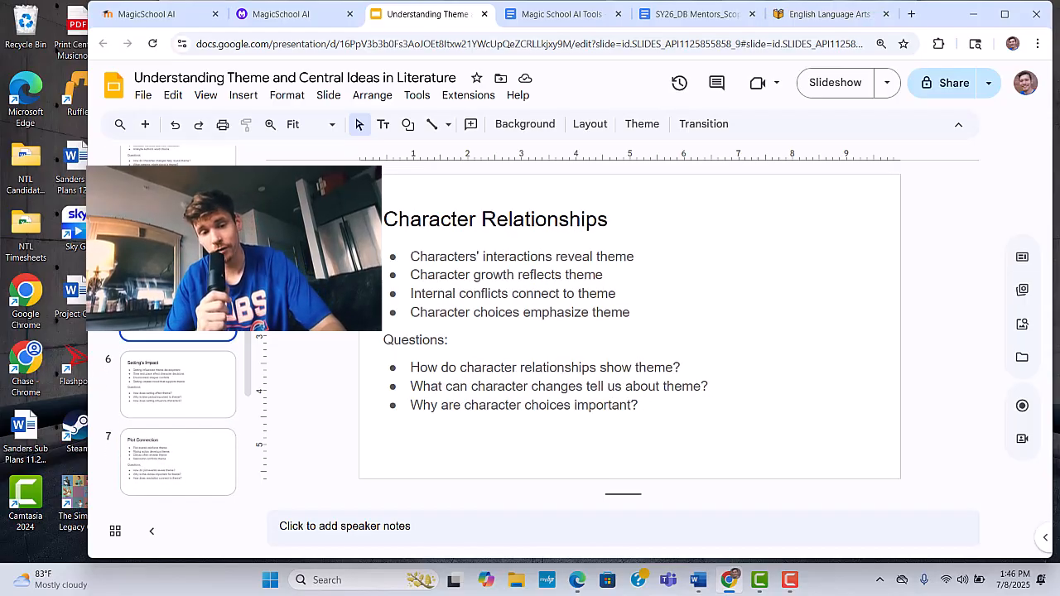
{"action": "left_click", "coordinate": [154, 374]}
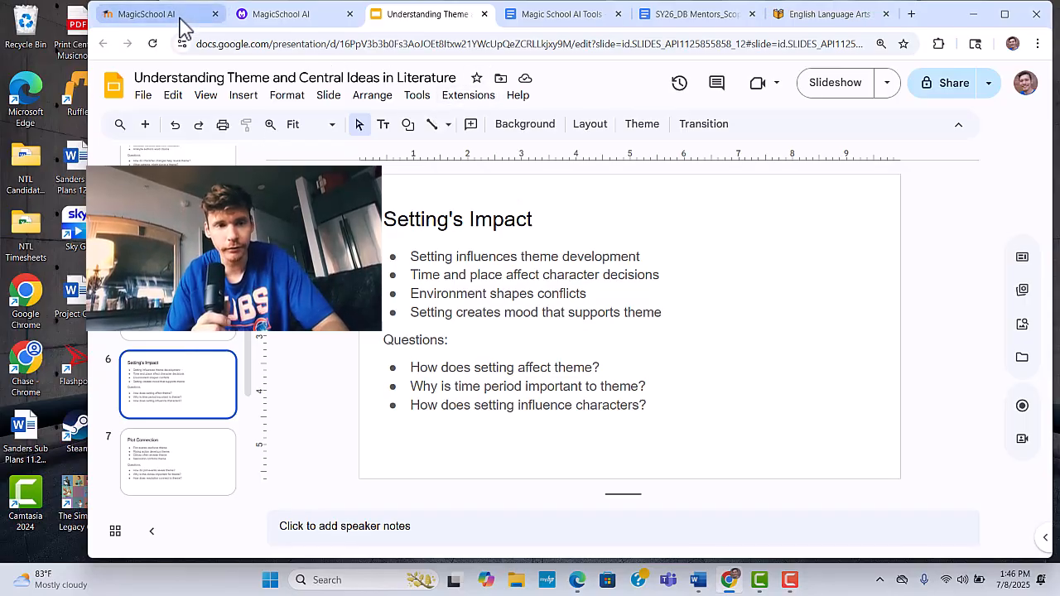
- Switch back to MagicSchool, leave the presentation output and open the Worksheet Generator form
{"action": "left_click", "coordinate": [182, 23]}
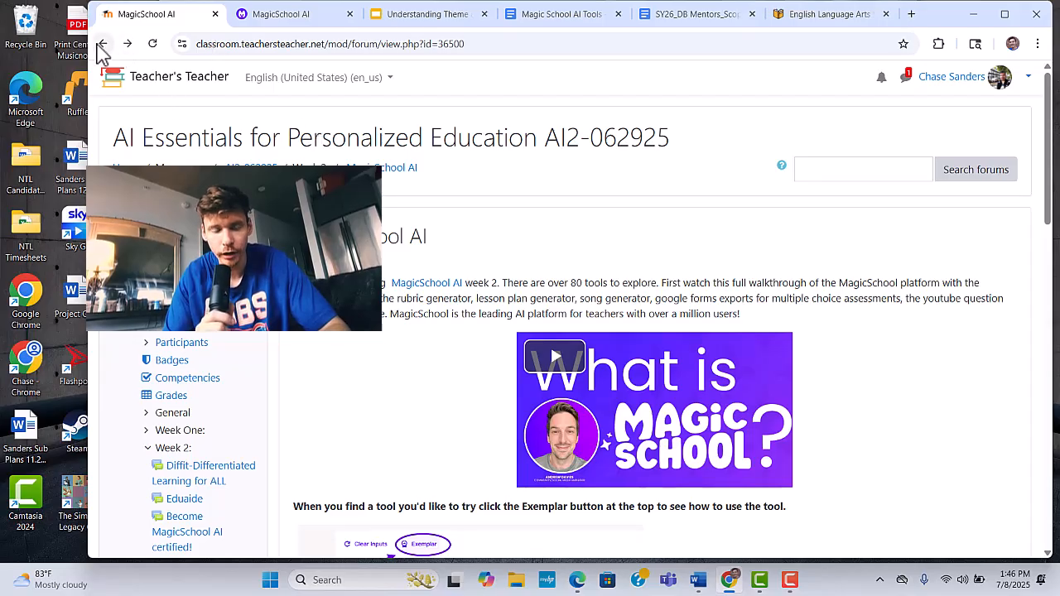
{"action": "left_click", "coordinate": [282, 14]}
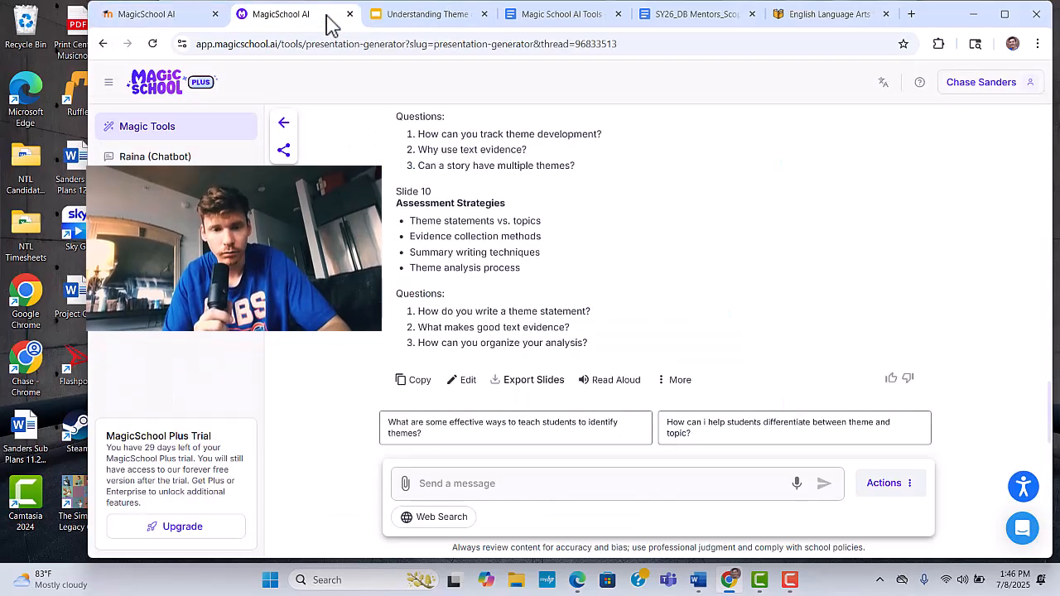
{"action": "left_click", "coordinate": [103, 43]}
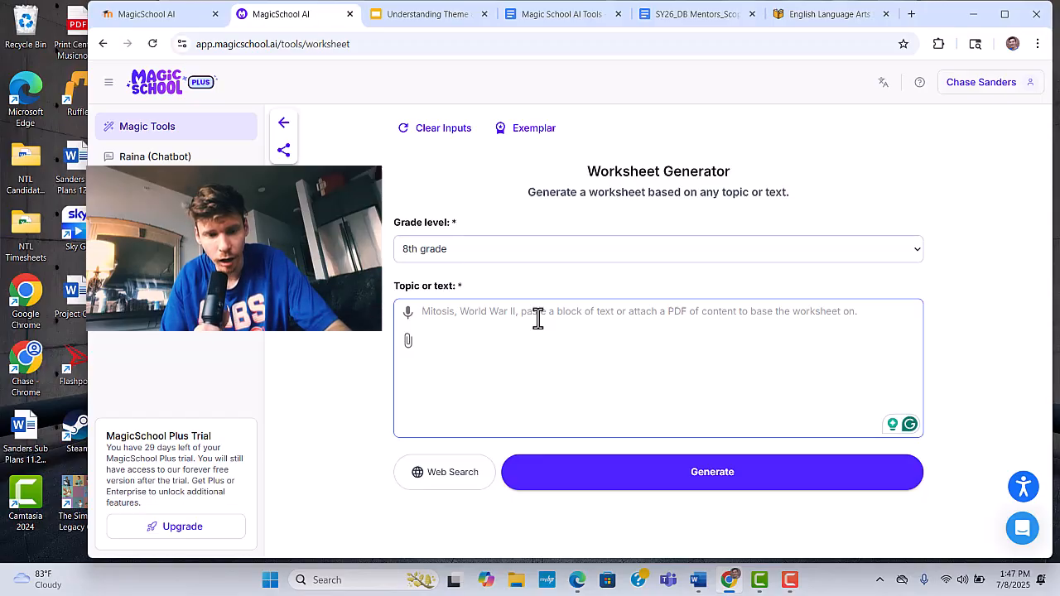
- Enter the worksheet topic "How the theme of Inside Out and Back Again id conveyed through figurative language."
{"action": "type", "text": "H"}
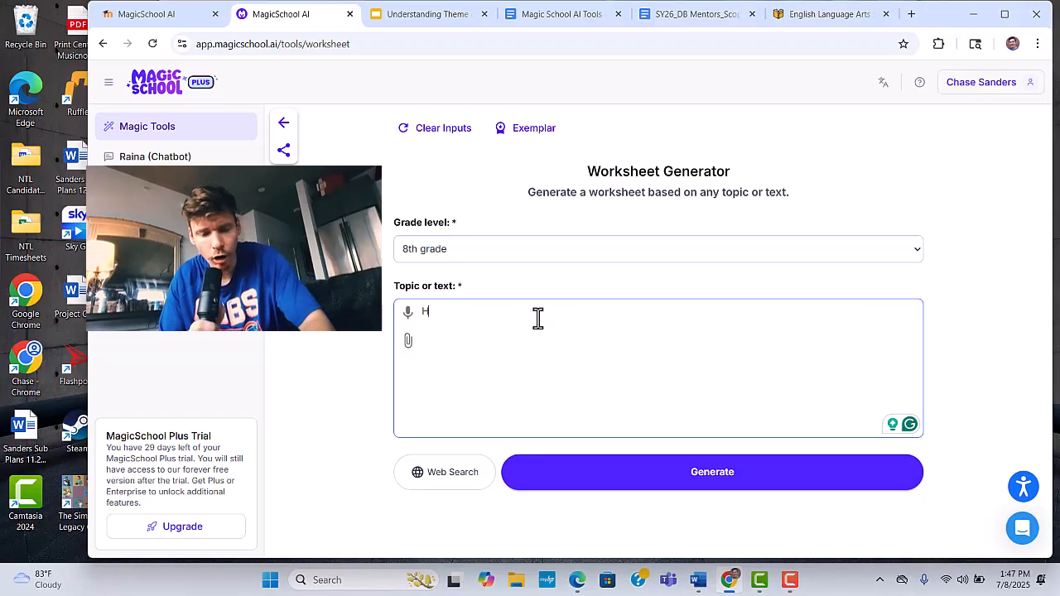
{"action": "type", "text": "ow t"}
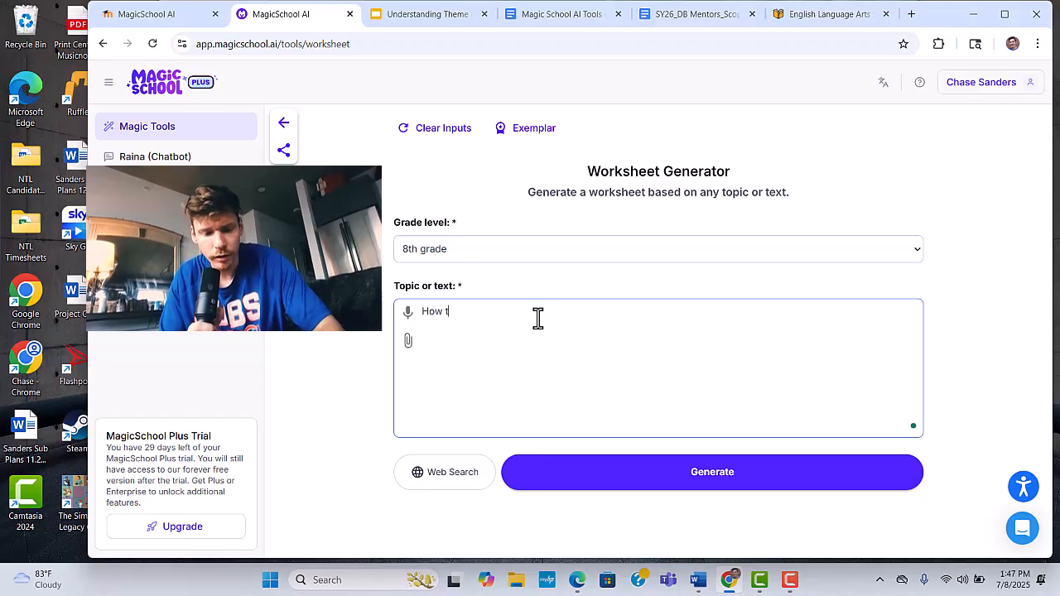
{"action": "type", "text": "he "}
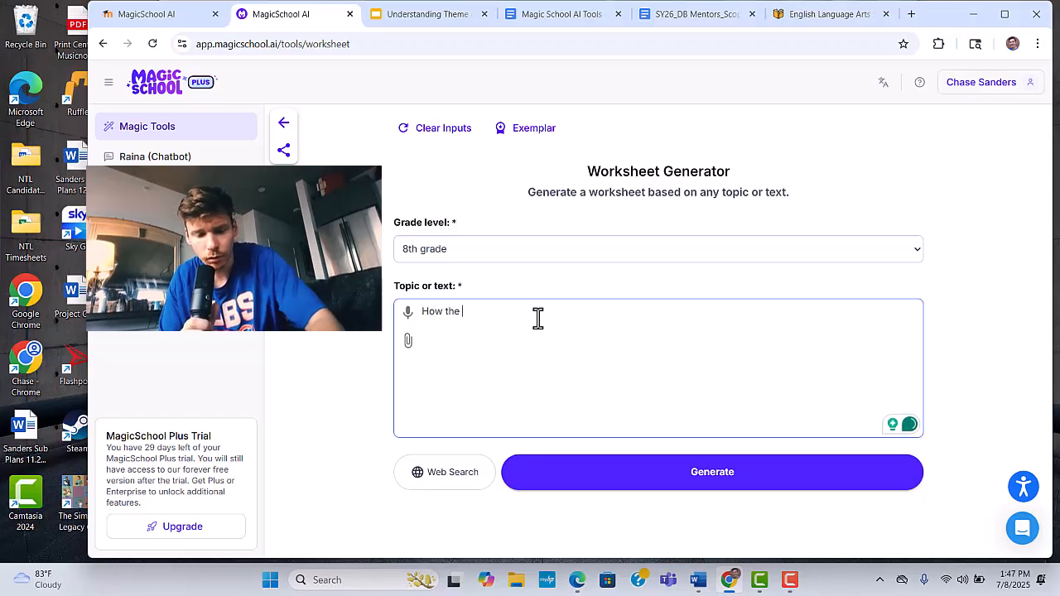
{"action": "type", "text": "theme"}
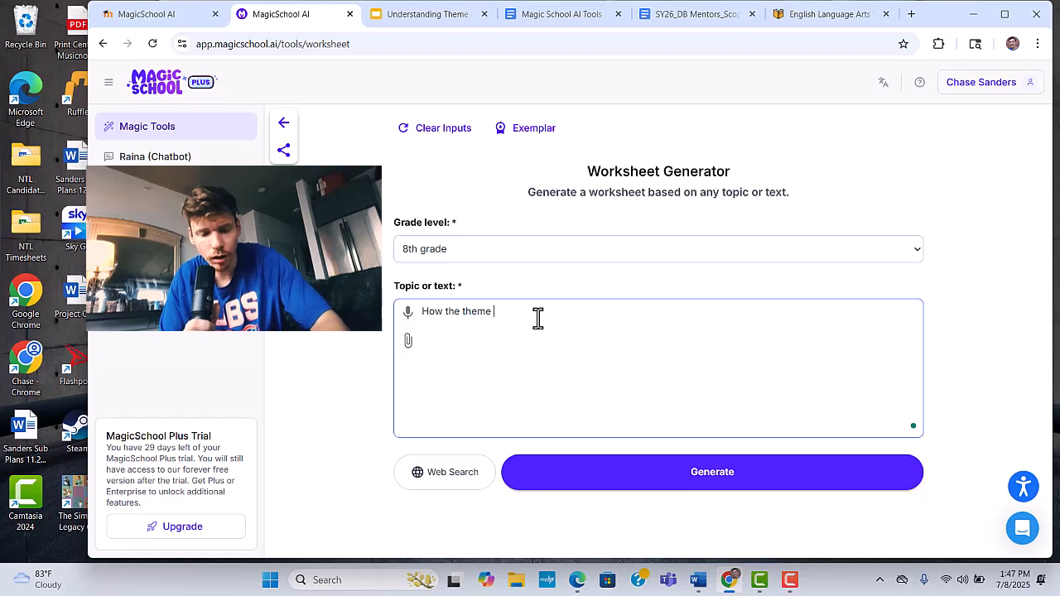
{"action": "type", "text": " of "}
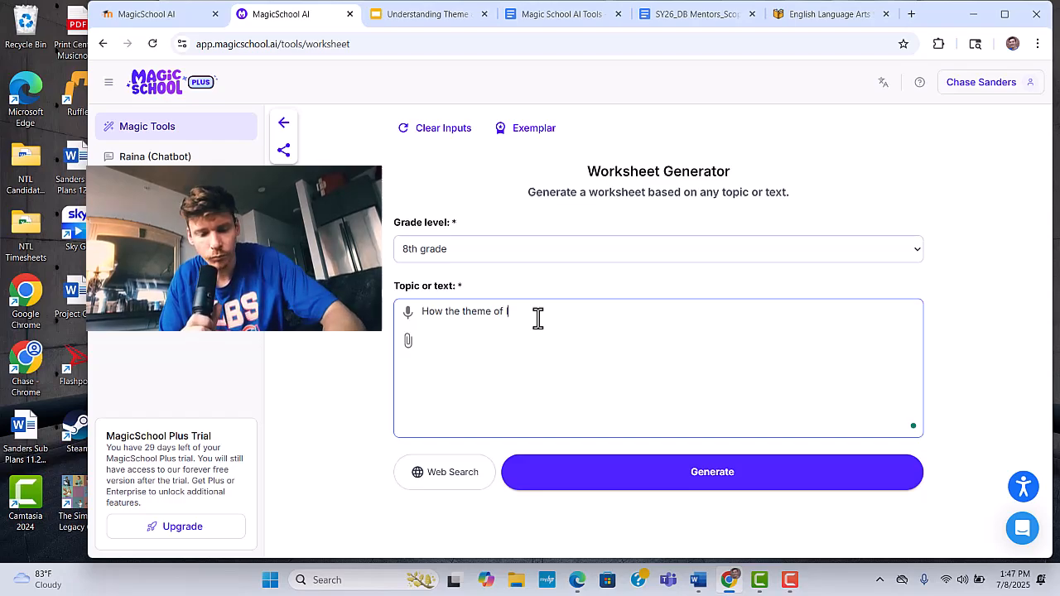
{"action": "type", "text": "Inside O"}
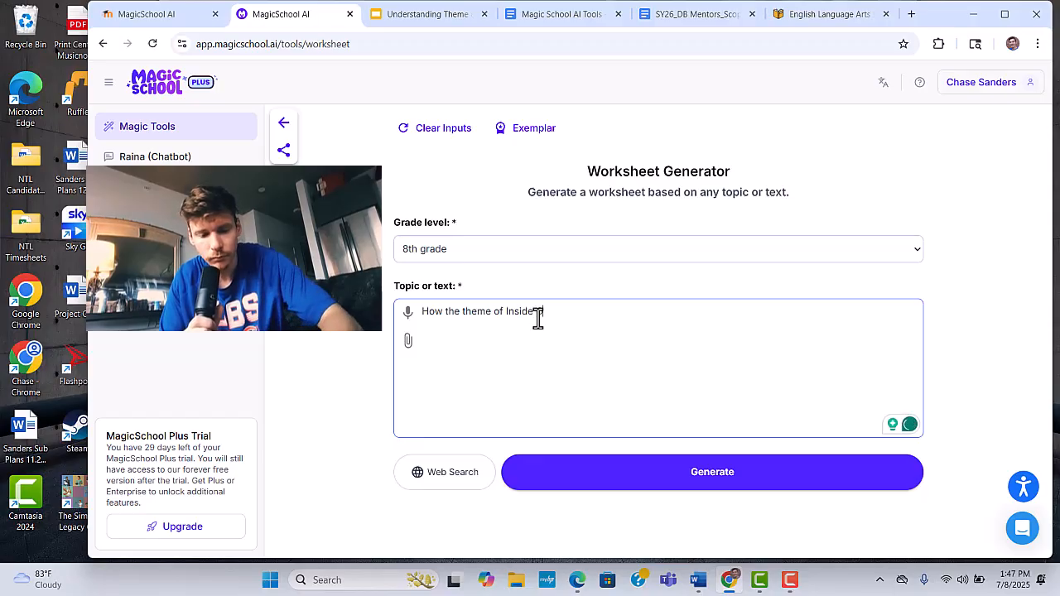
{"action": "type", "text": "ut and"}
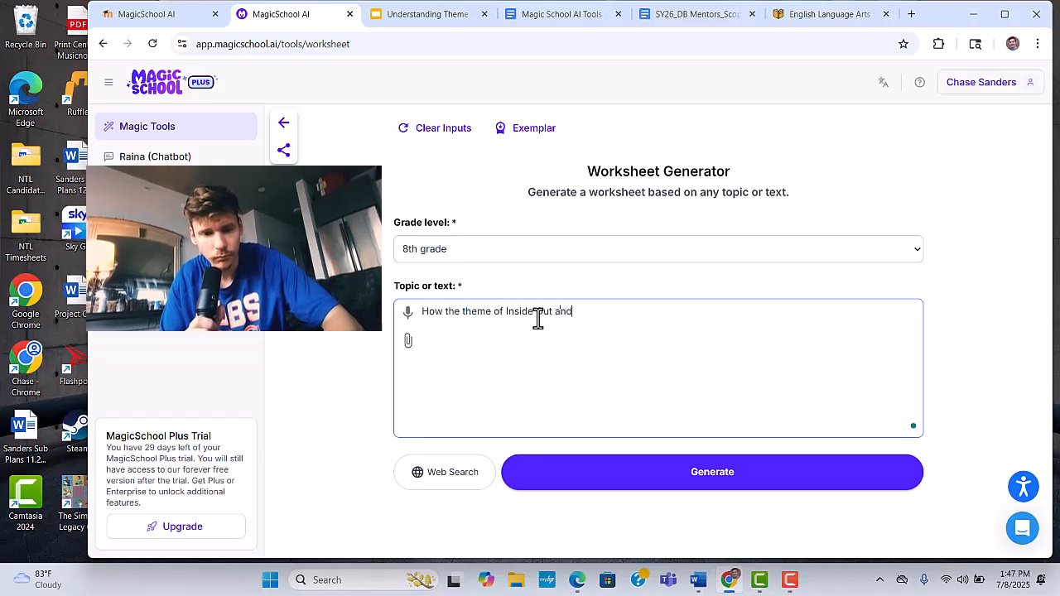
{"action": "type", "text": " Back"}
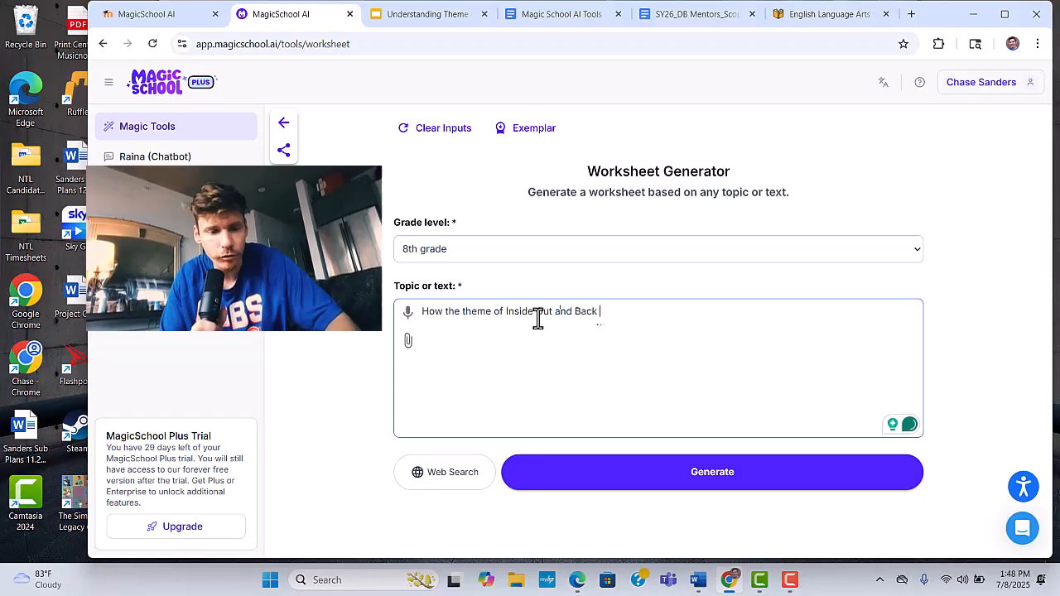
{"action": "type", "text": " Again"}
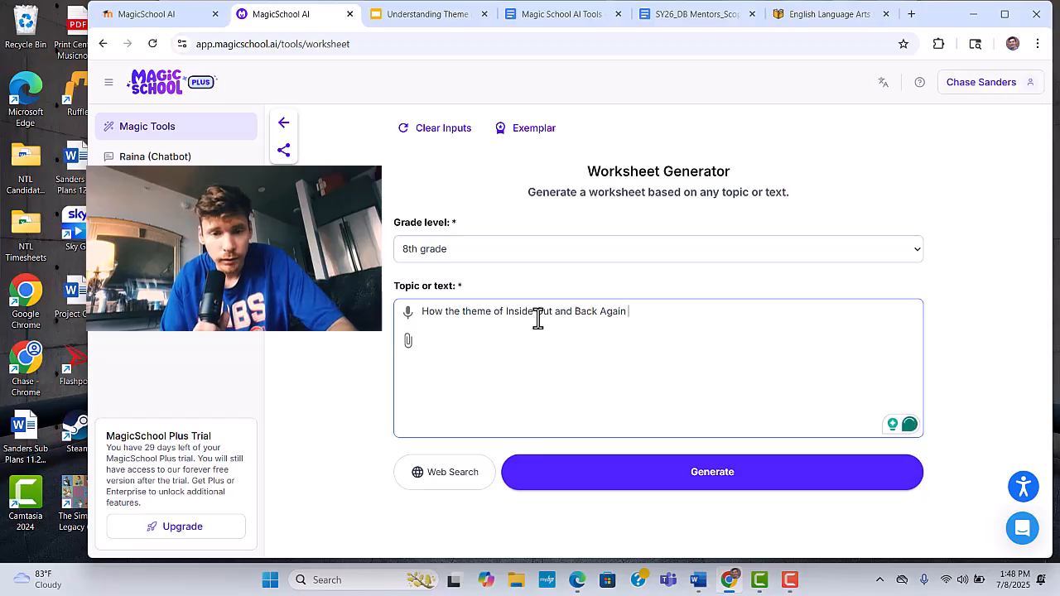
{"action": "type", "text": "id conveyed through figurative language."}
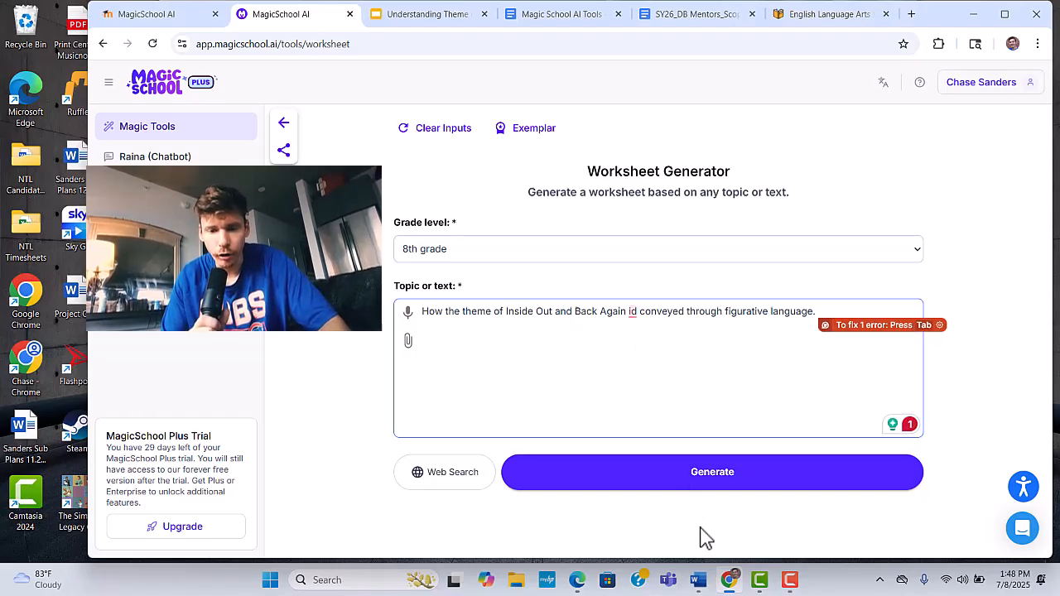
- Correct the misspelled "id" in the topic to "is" and generate the worksheet
{"action": "left_click", "coordinate": [630, 313]}
{"action": "mouse_move", "coordinate": [635, 311]}
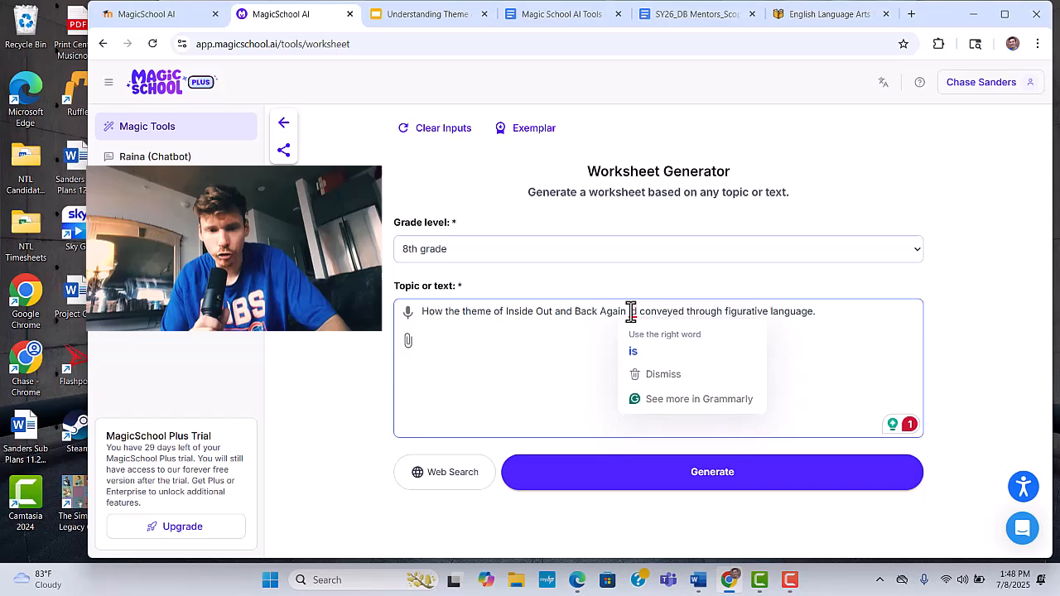
{"action": "left_click", "coordinate": [644, 358]}
{"action": "left_click", "coordinate": [663, 480]}
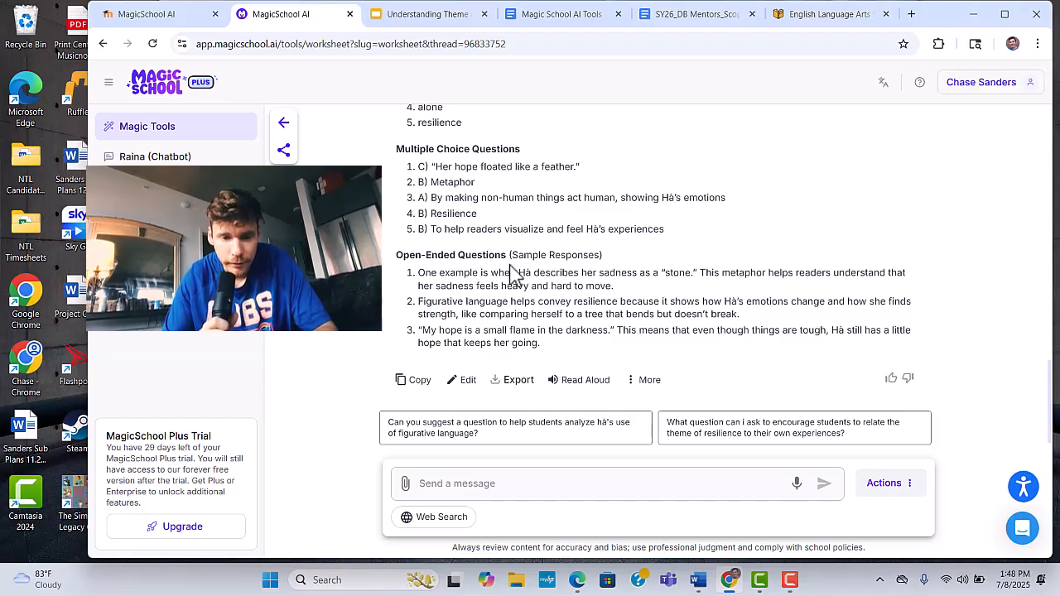
- Send the Differentiate custom prompt, completed to ask for suggestions for "students who struggle with answering open-ended questions."
{"action": "scroll", "coordinate": [511, 273], "scroll_direction": "up", "scroll_amount": 2}
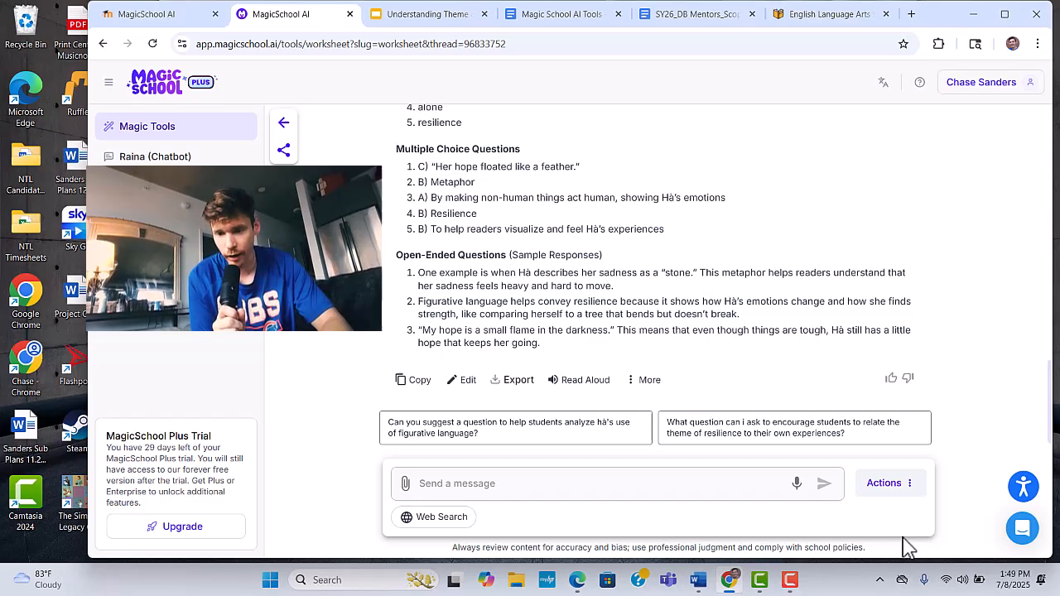
{"action": "left_click", "coordinate": [900, 489]}
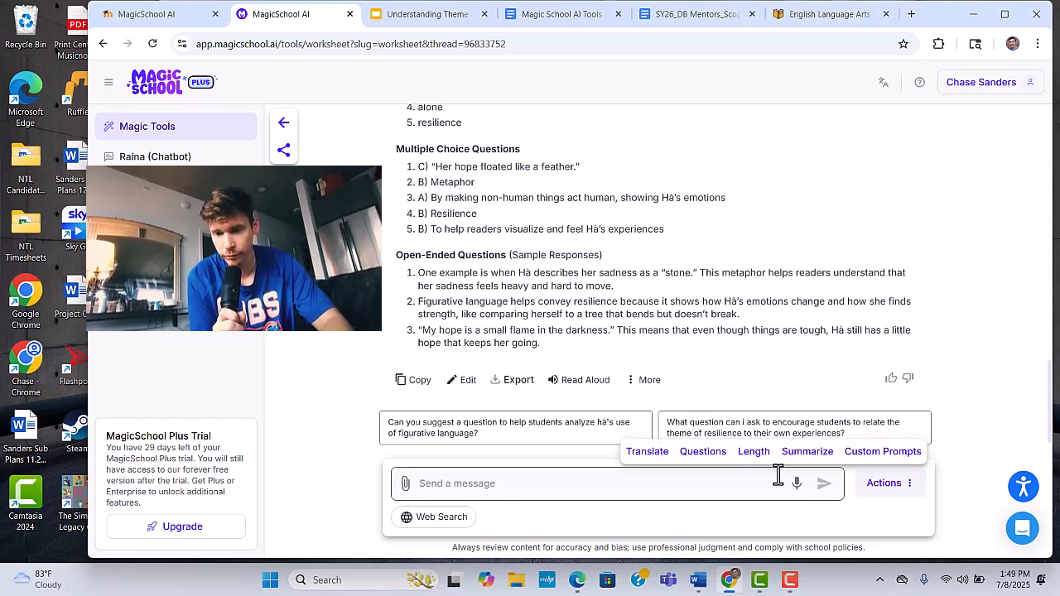
{"action": "left_click", "coordinate": [895, 455]}
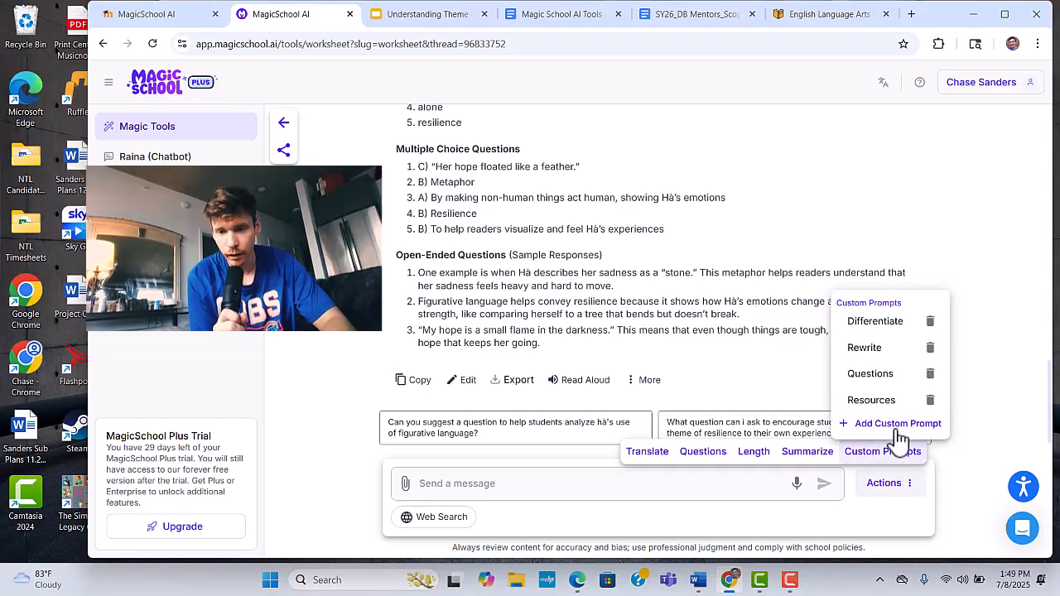
{"action": "left_click", "coordinate": [901, 338]}
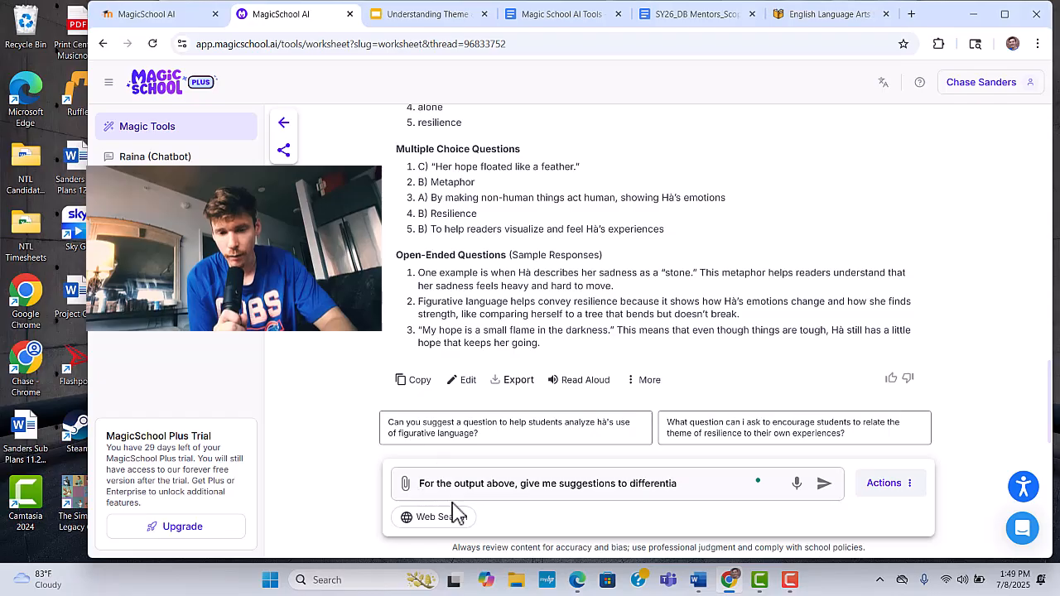
{"action": "left_click", "coordinate": [727, 485]}
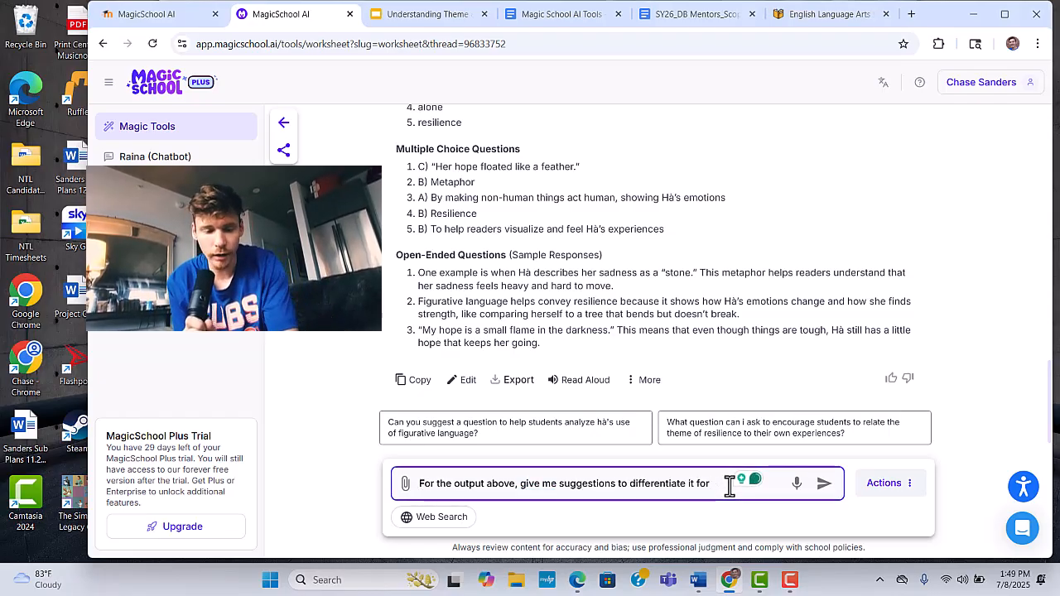
{"action": "type", "text": "stude"}
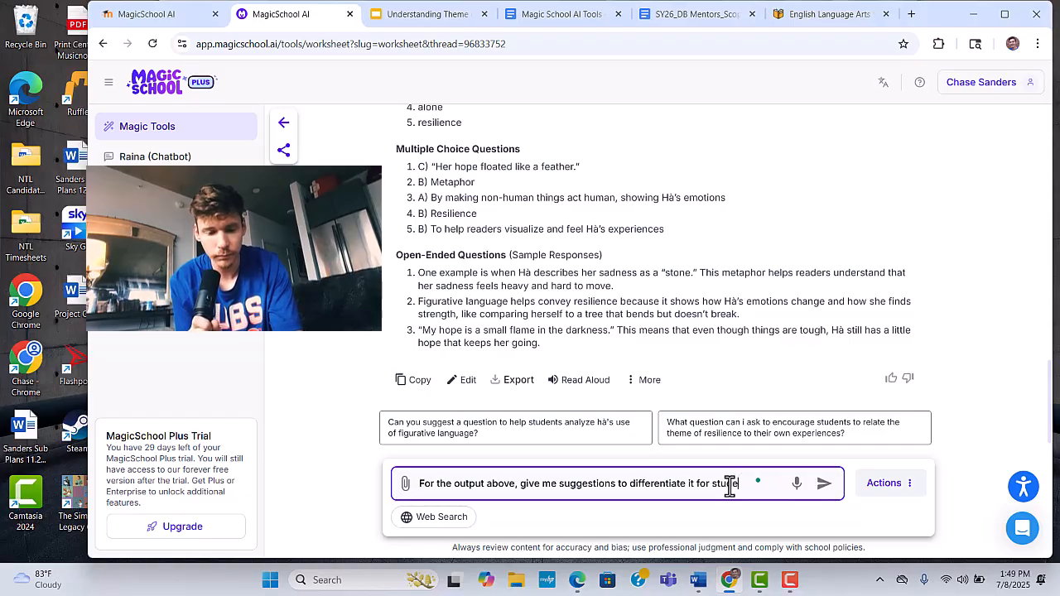
{"action": "type", "text": "nts w"}
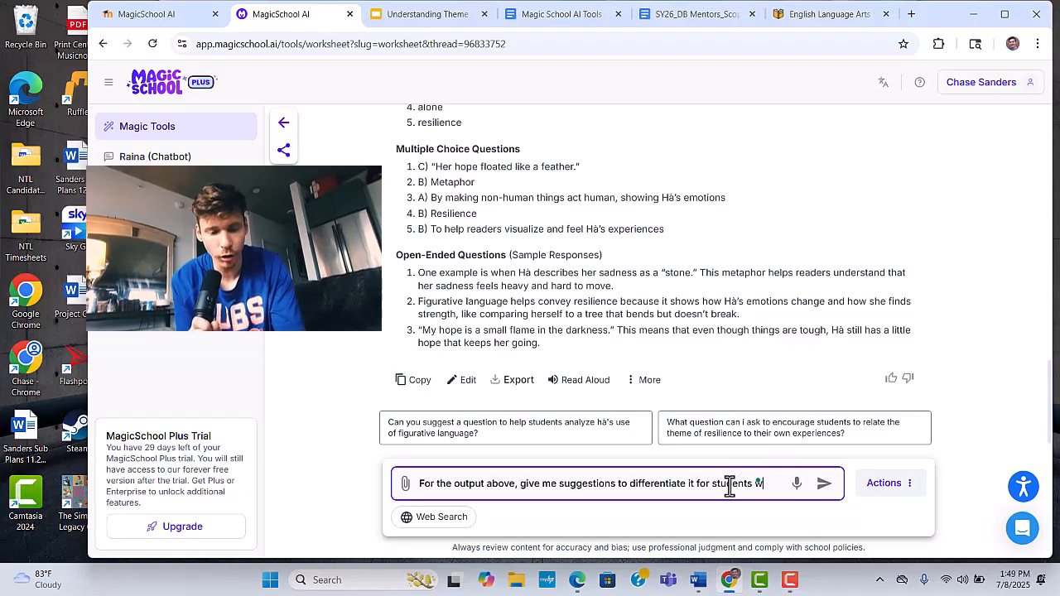
{"action": "type", "text": "ho"}
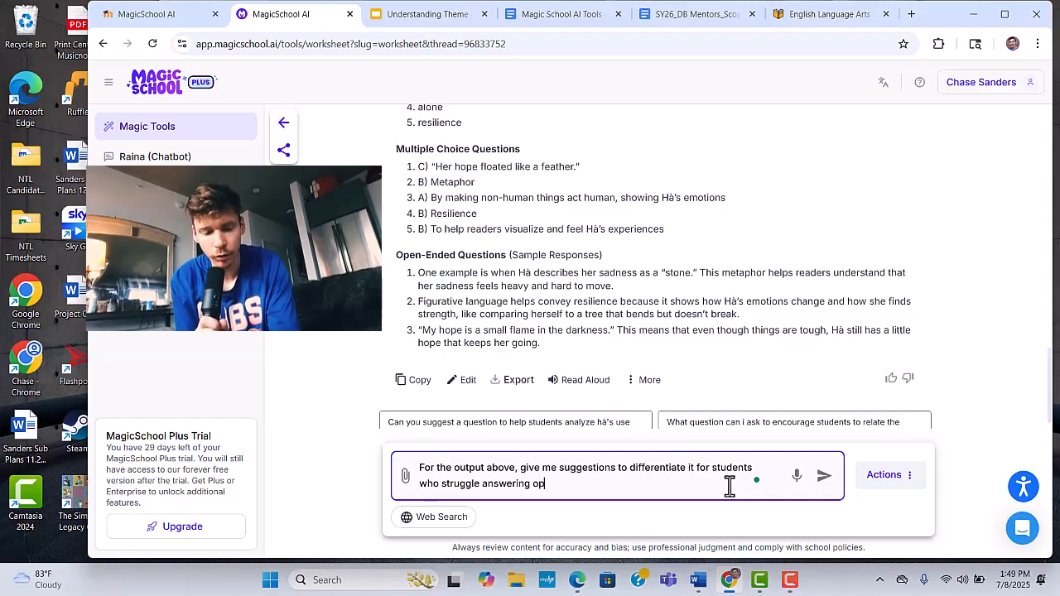
{"action": "left_click", "coordinate": [824, 478]}
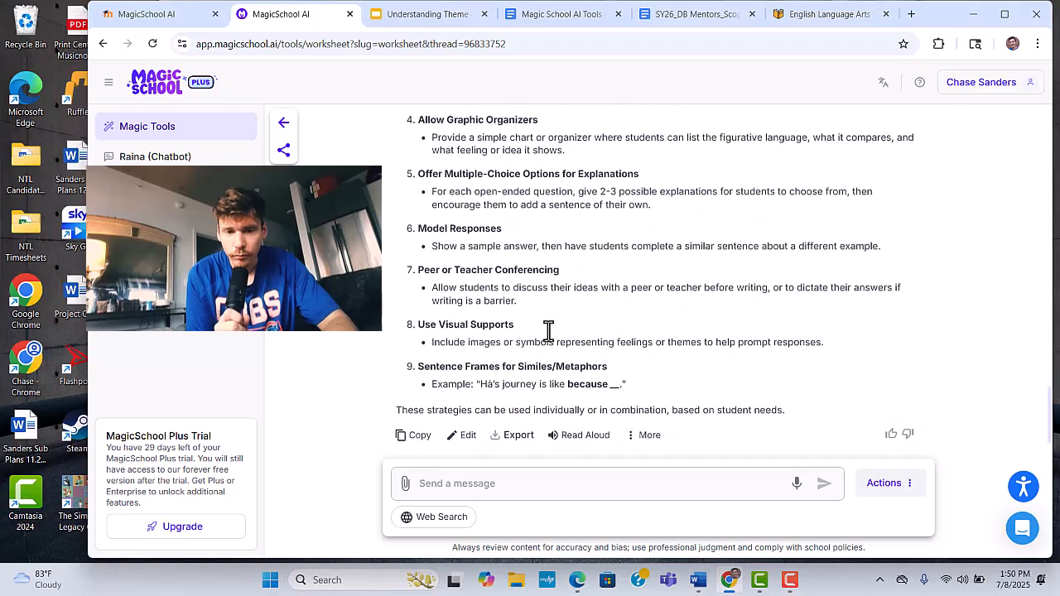
{"action": "scroll", "coordinate": [549, 332], "scroll_direction": "up", "scroll_amount": 3}
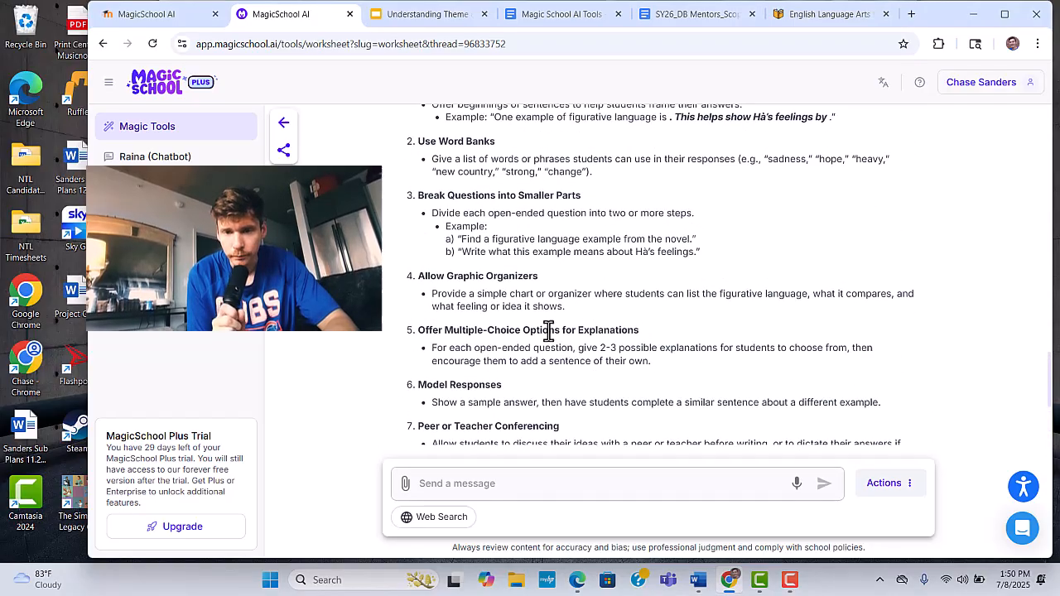
{"action": "scroll", "coordinate": [548, 332], "scroll_direction": "down", "scroll_amount": 4}
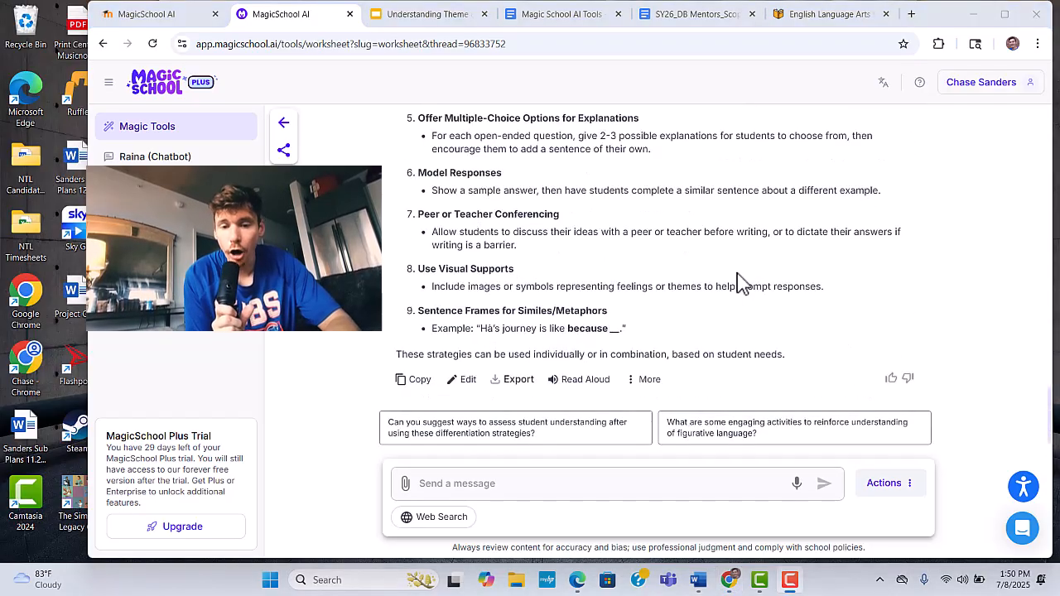
{"action": "left_click", "coordinate": [513, 388]}
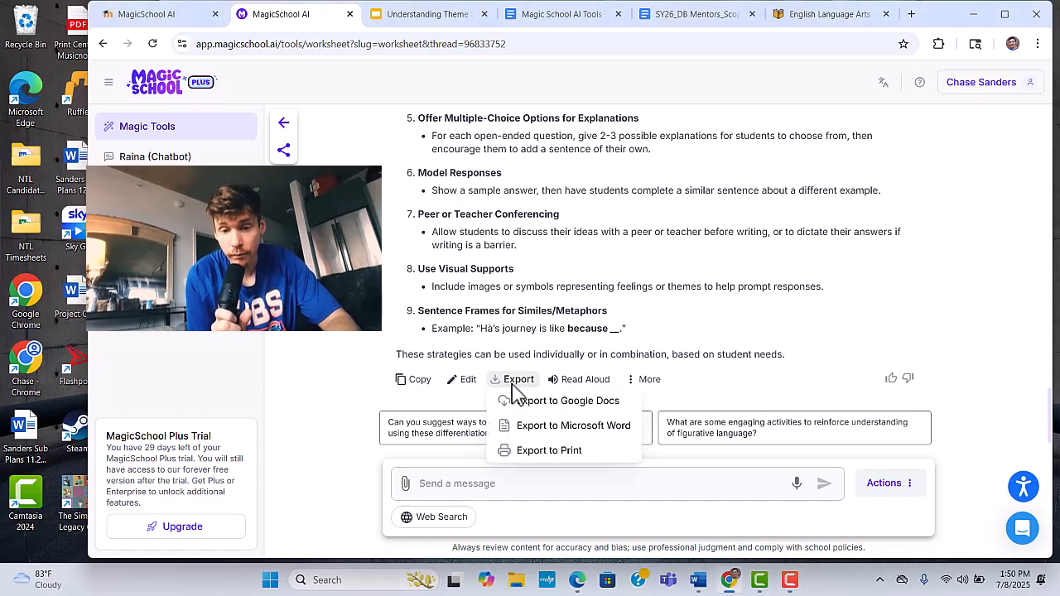
{"action": "left_click", "coordinate": [522, 404]}
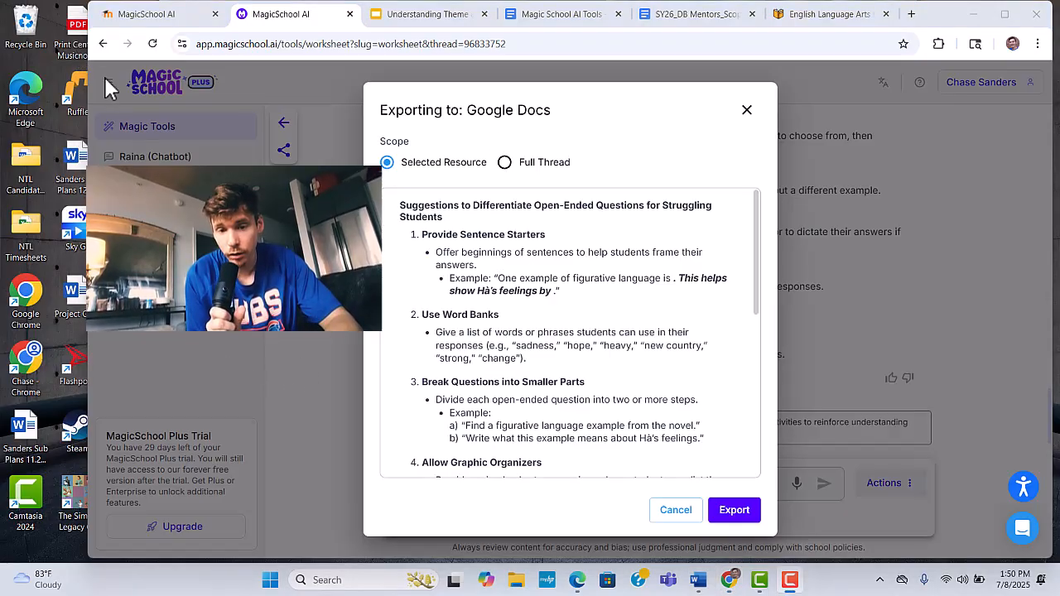
{"action": "left_click", "coordinate": [501, 164]}
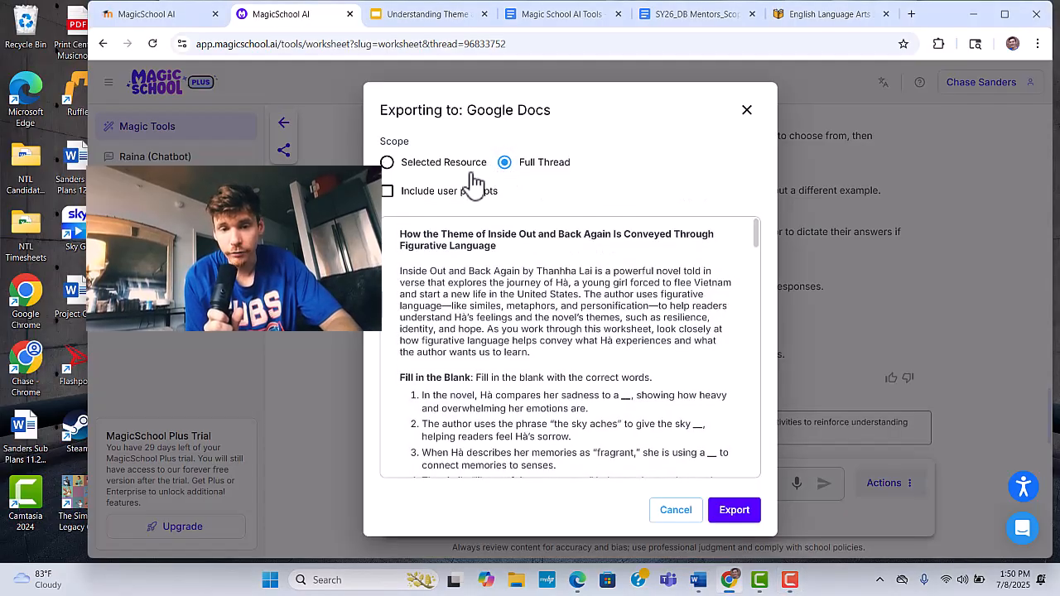
{"action": "left_click", "coordinate": [745, 111]}
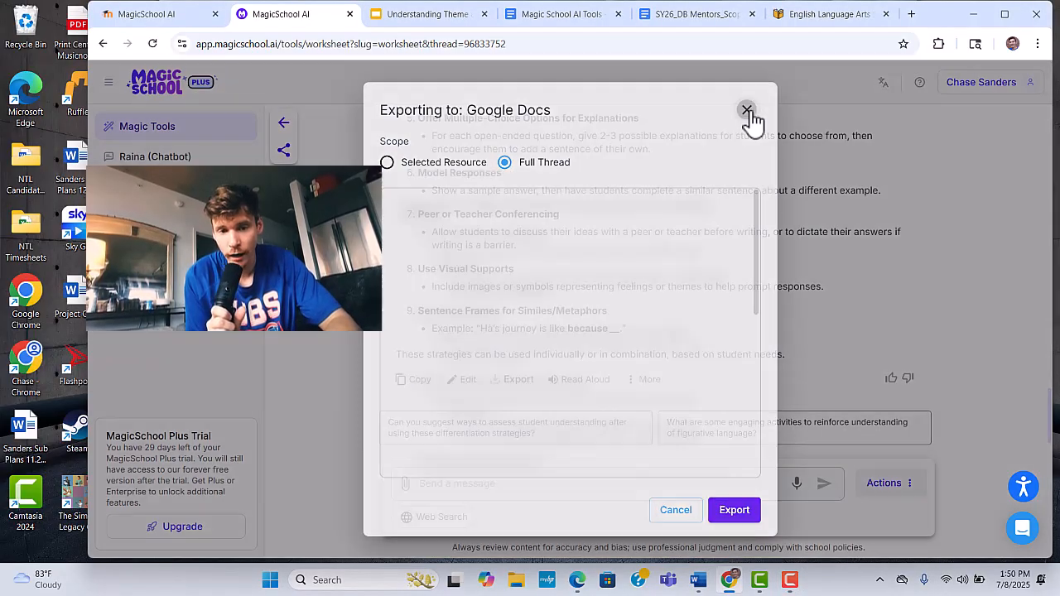
- Review the worksheet from its start, set up its Google Docs export with the Full Thread scope and check the preview
{"action": "scroll", "coordinate": [684, 249], "scroll_direction": "up", "scroll_amount": 3}
{"action": "scroll", "coordinate": [685, 248], "scroll_direction": "up", "scroll_amount": 15}
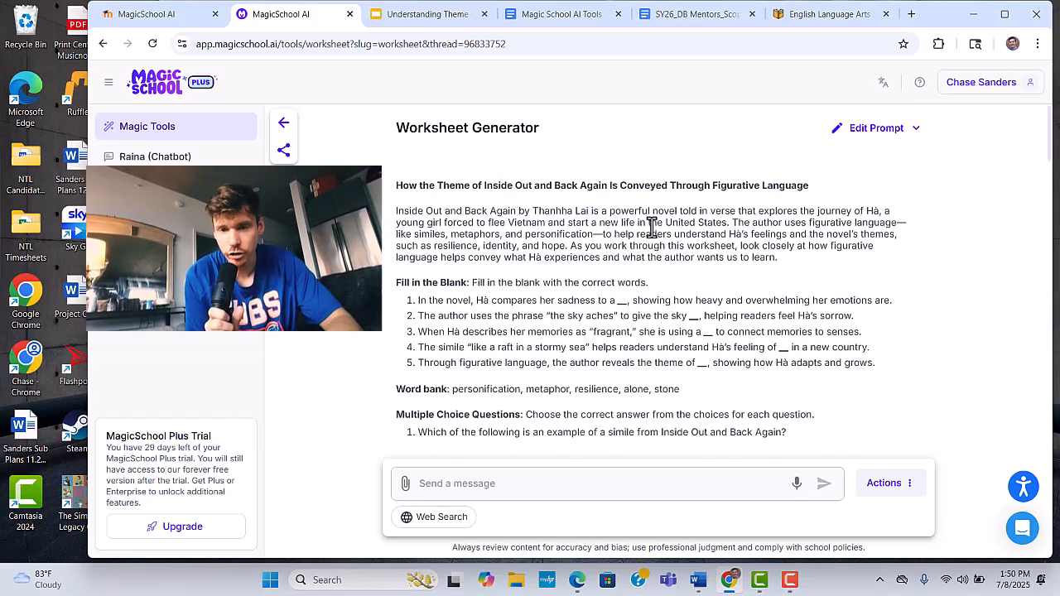
{"action": "scroll", "coordinate": [700, 257], "scroll_direction": "down", "scroll_amount": 10}
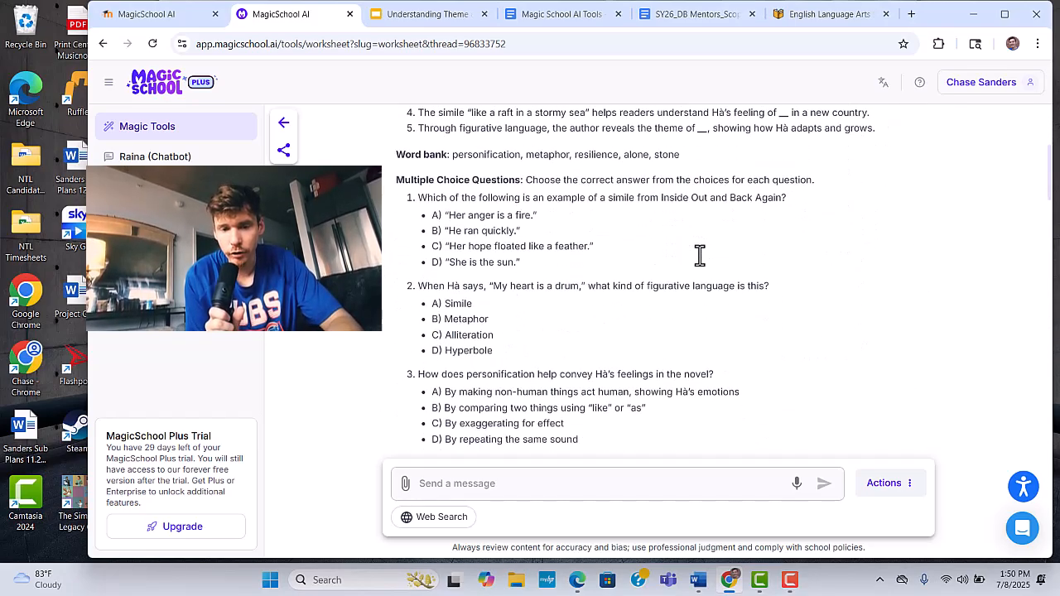
{"action": "scroll", "coordinate": [700, 256], "scroll_direction": "down", "scroll_amount": 5}
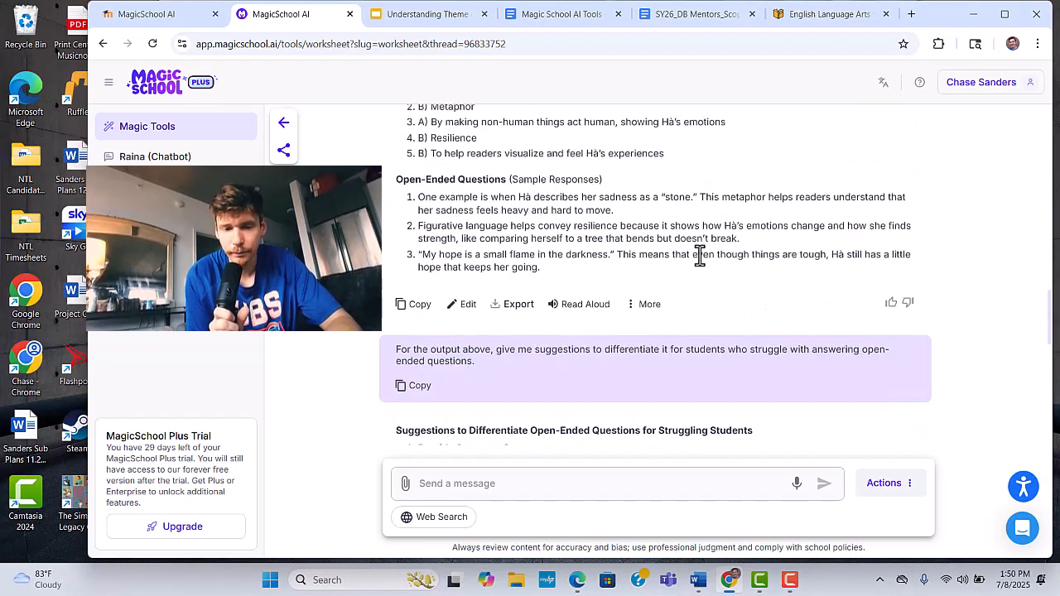
{"action": "left_click", "coordinate": [574, 303]}
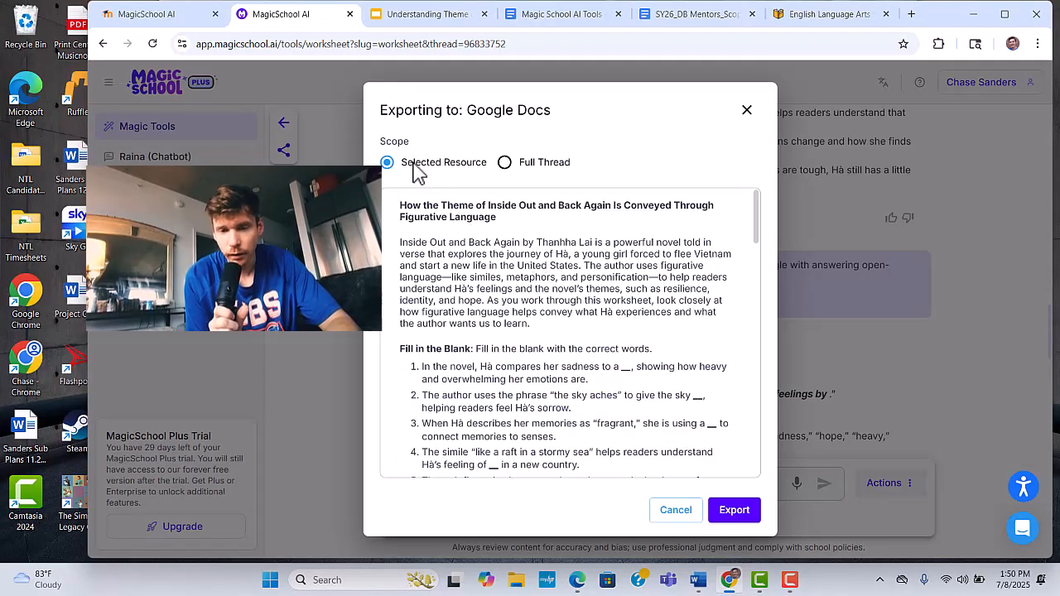
{"action": "left_click", "coordinate": [505, 163]}
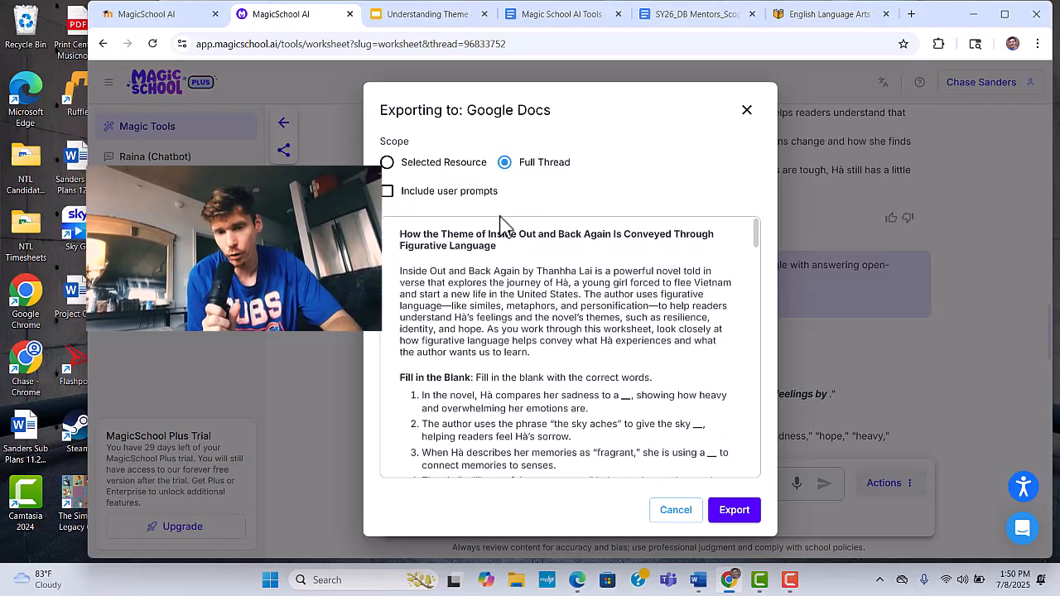
{"action": "scroll", "coordinate": [599, 379], "scroll_direction": "down", "scroll_amount": 15}
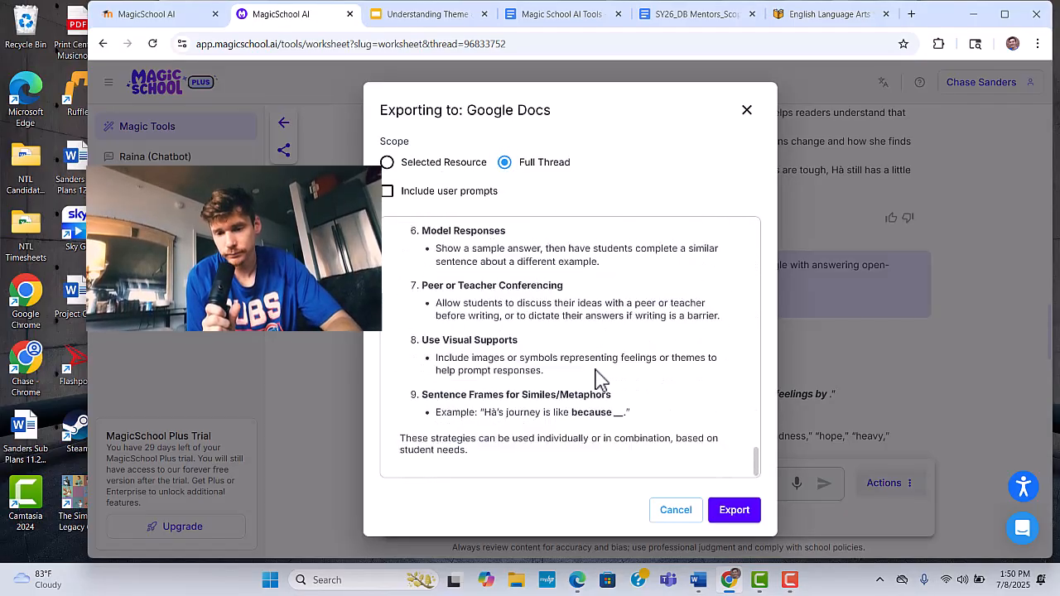